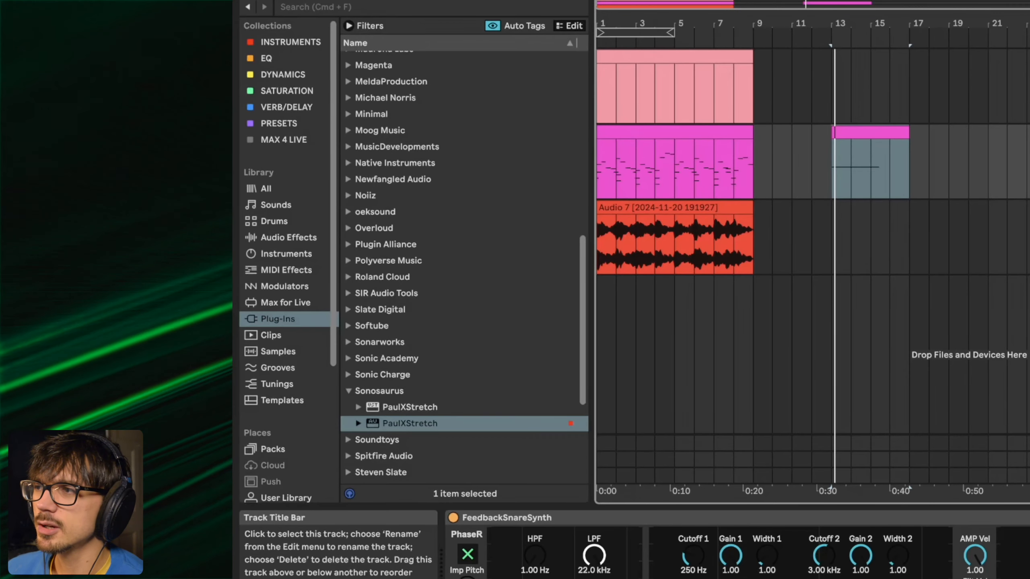
Step: Add PaulXStretch to the end of the FeedbackSnareSynth track's device chain and play the MIDI clip from the start
{"action": "left_click", "coordinate": [414, 424]}
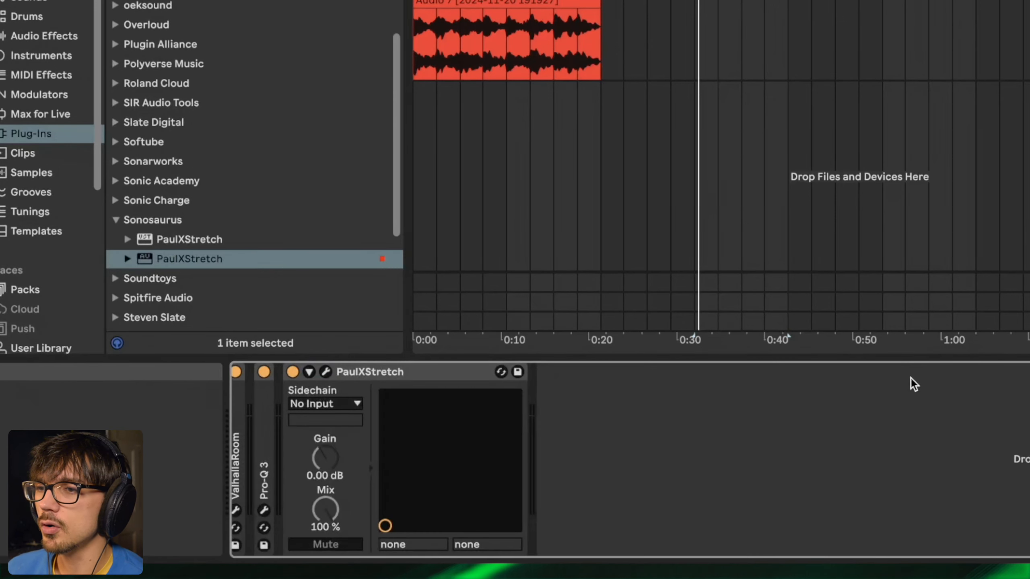
{"action": "left_click", "coordinate": [392, 372]}
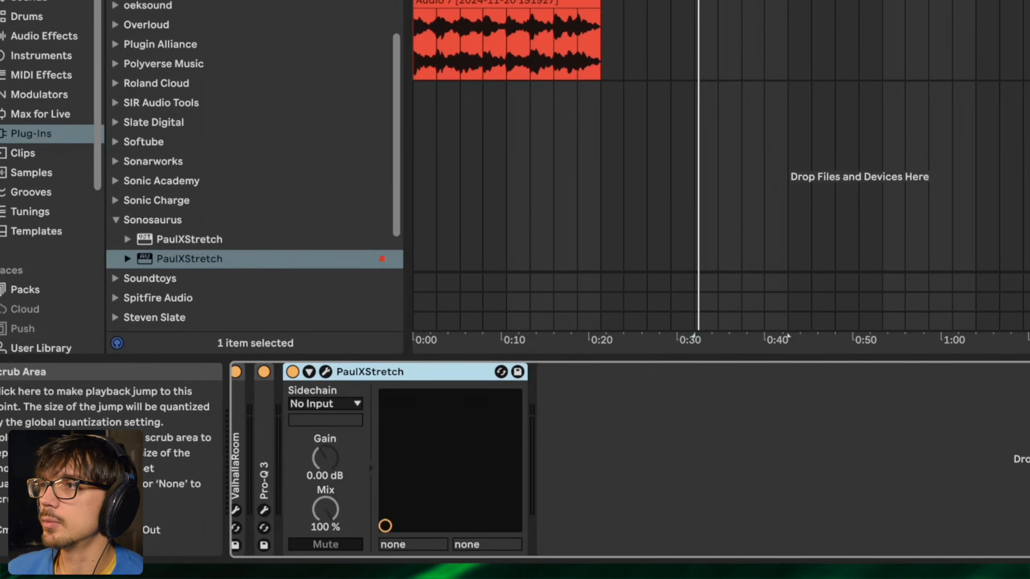
{"action": "left_click", "coordinate": [1028, 2]}
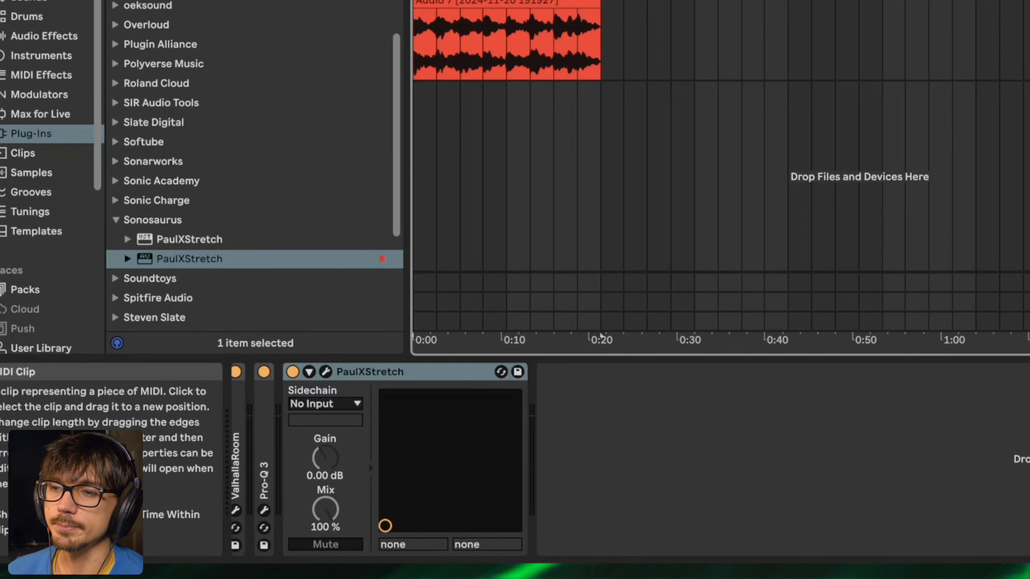
{"action": "key", "text": "space"}
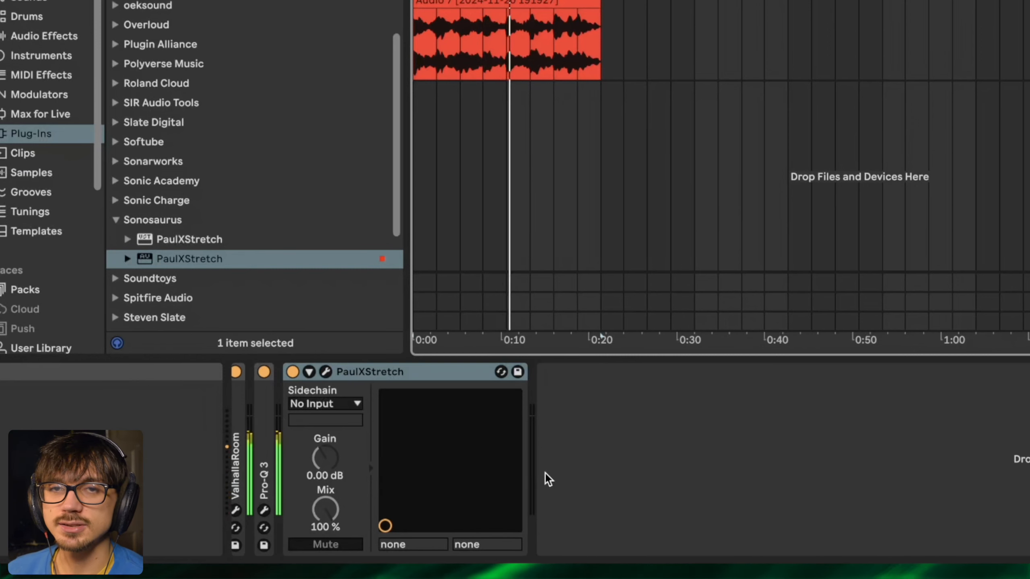
Step: Open the PaulXStretch interface and reposition its window
{"action": "left_click", "coordinate": [326, 371]}
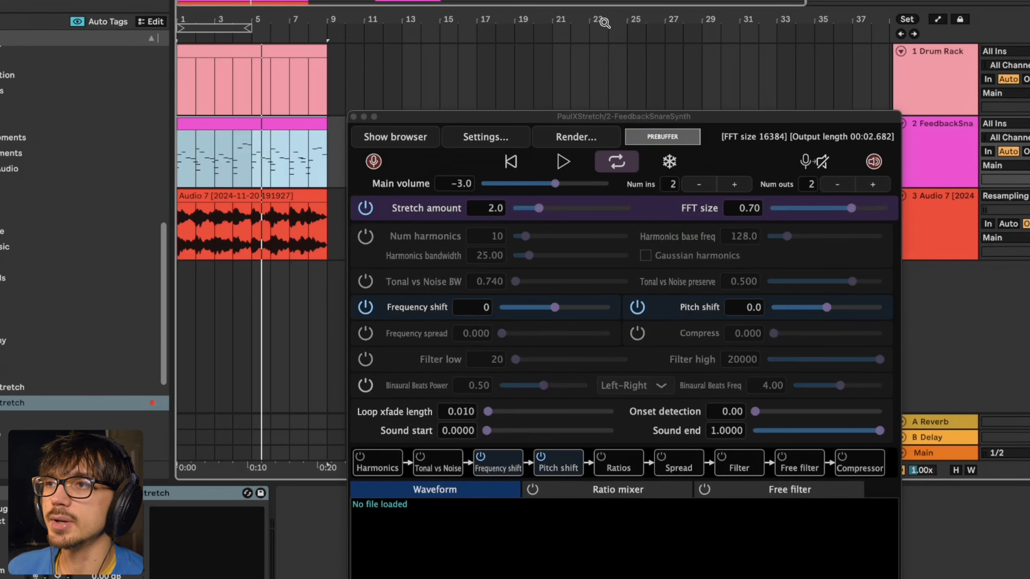
{"action": "left_click_drag", "start_coordinate": [548, 115], "coordinate": [444, 1]}
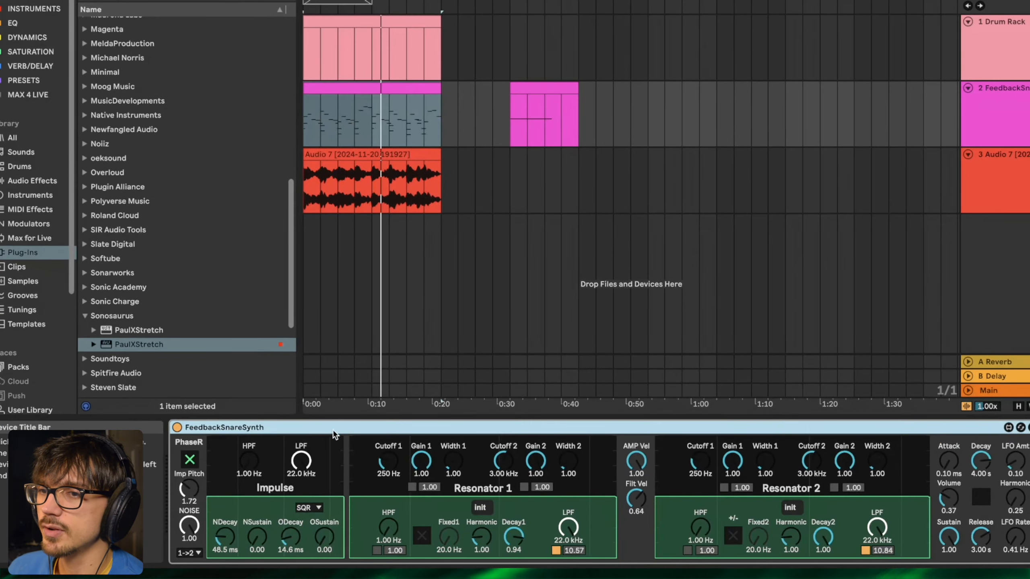
Step: Collapse the FeedbackSnareSynth device in the chain and play the arrangement
{"action": "double_click", "coordinate": [302, 427]}
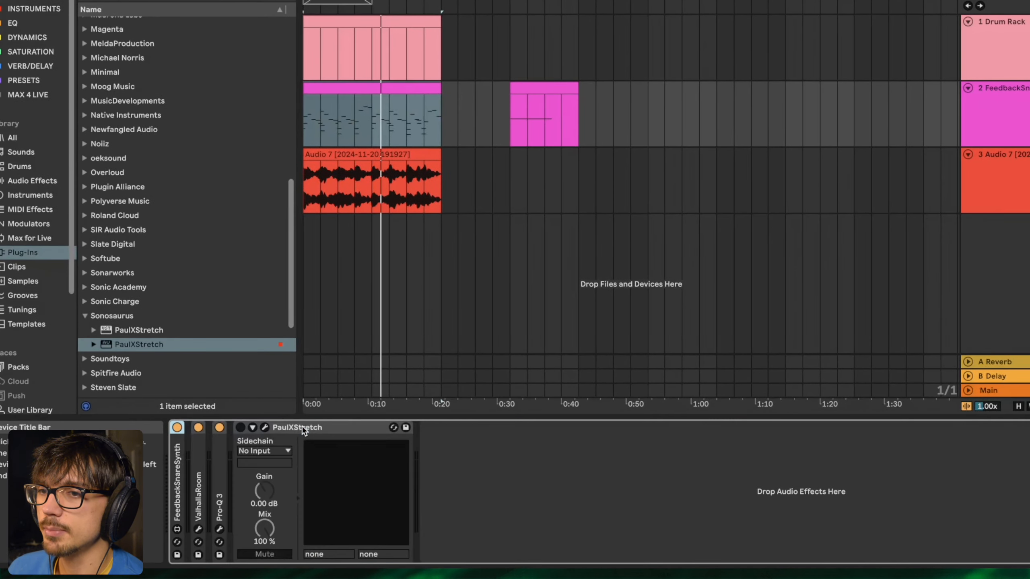
{"action": "double_click", "coordinate": [249, 426]}
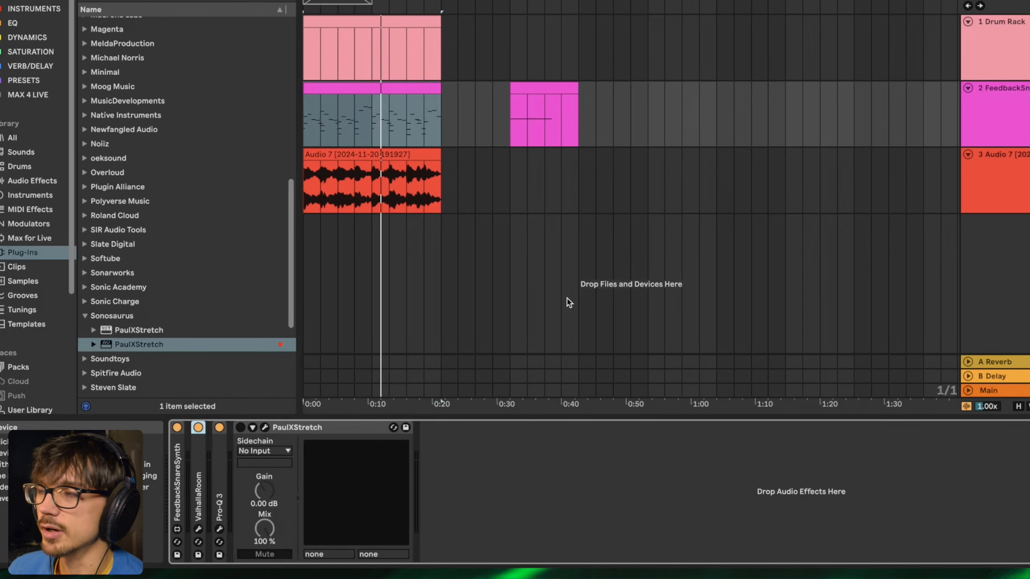
{"action": "key", "text": "space"}
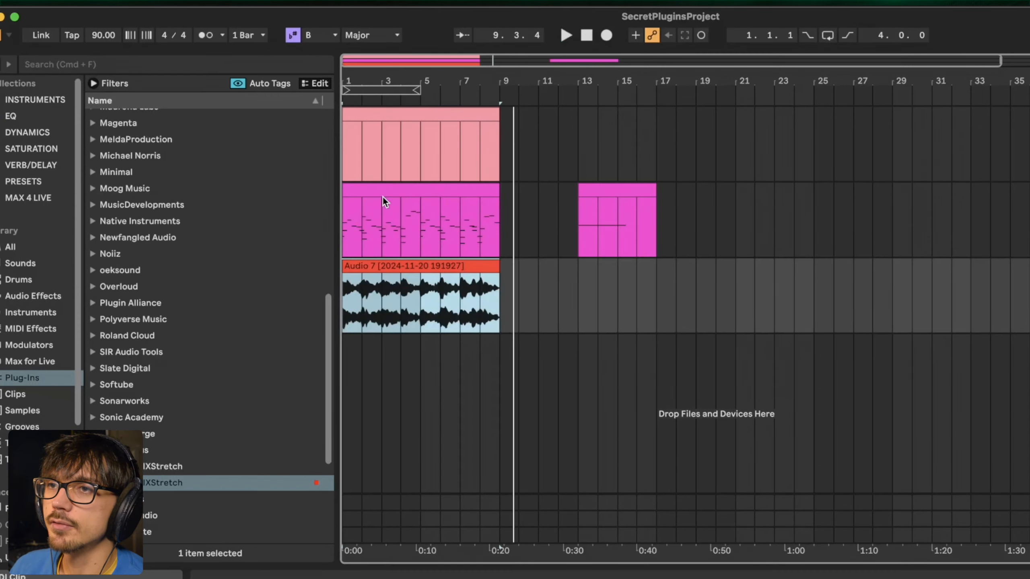
Step: Load the Audio 7 clip from the third track into PaulXStretch on the FeedbackSnareSynth track
{"action": "left_click", "coordinate": [383, 194]}
{"action": "left_click", "coordinate": [389, 268]}
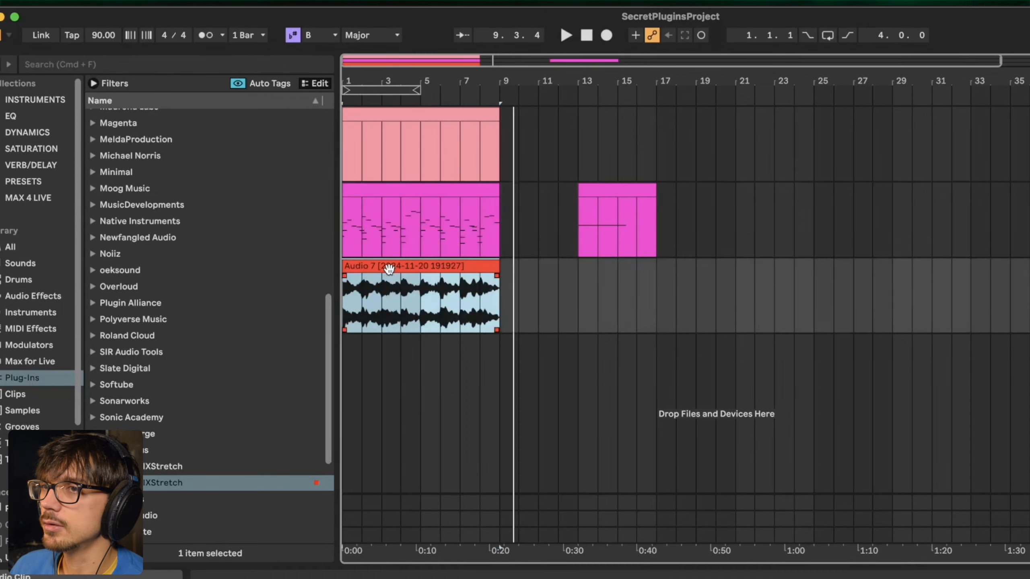
{"action": "left_click", "coordinate": [907, 144]}
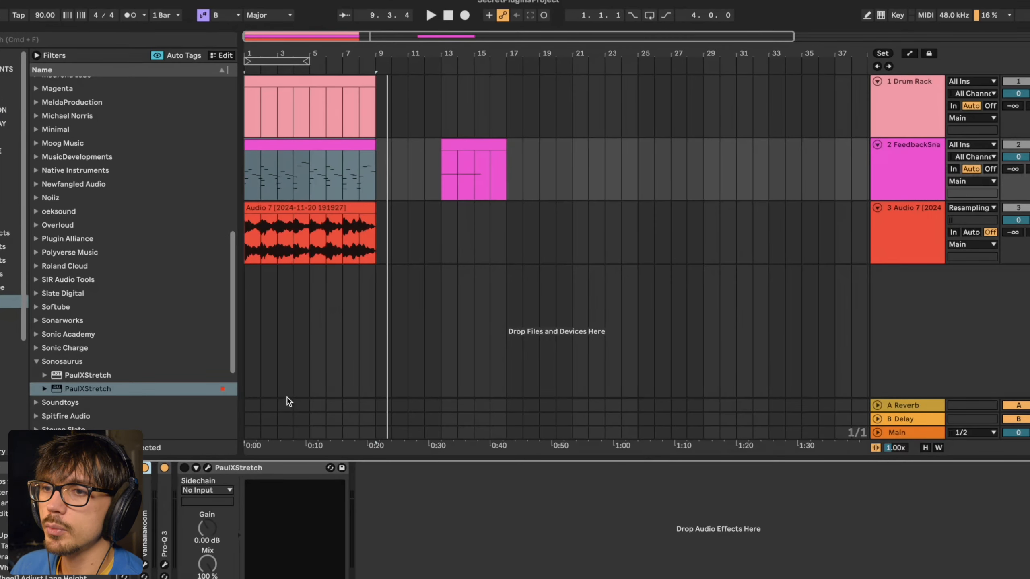
{"action": "left_click", "coordinate": [207, 468]}
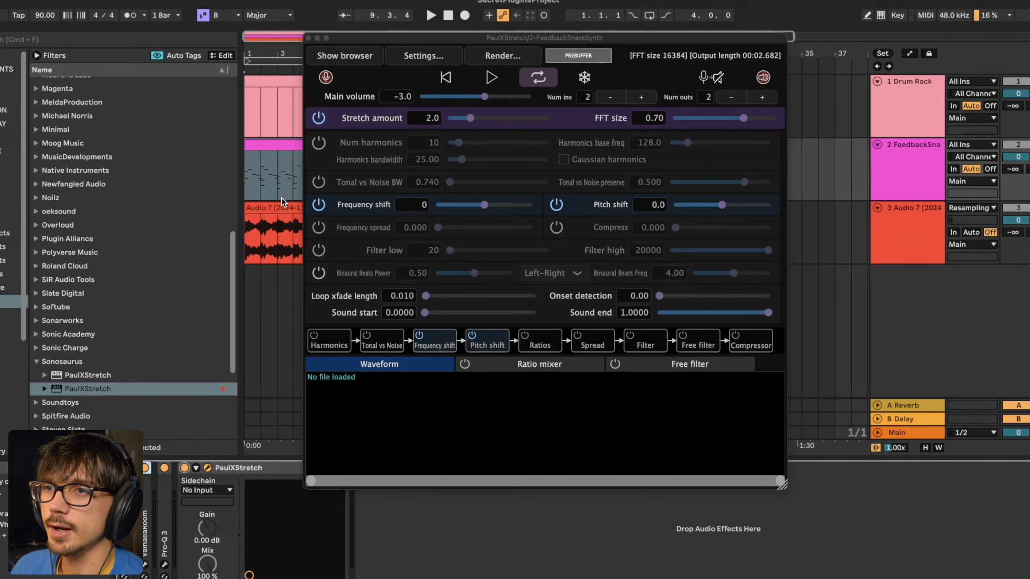
{"action": "left_click_drag", "start_coordinate": [275, 209], "coordinate": [493, 421]}
{"action": "left_click_drag", "start_coordinate": [450, 39], "coordinate": [472, 5]}
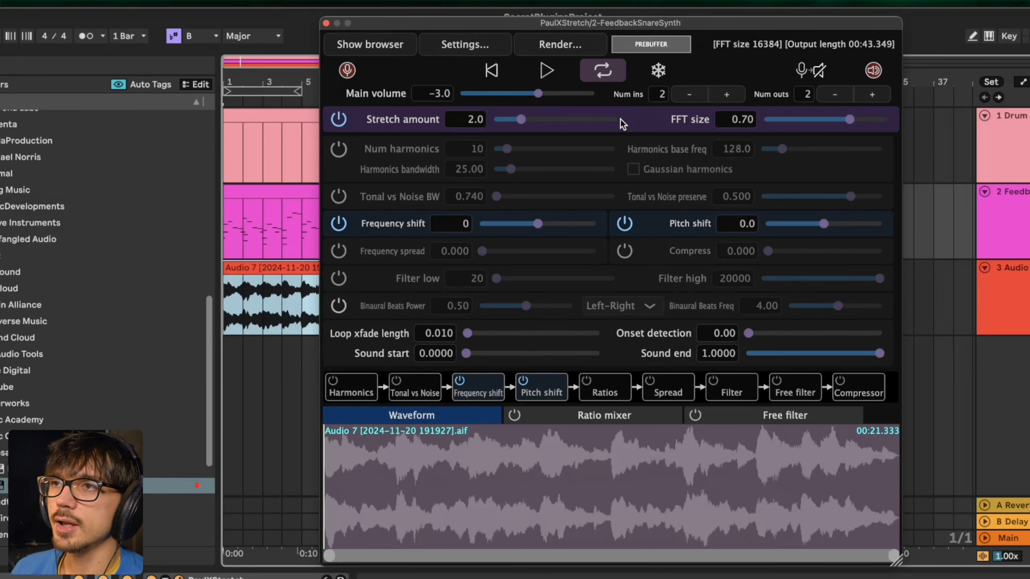
Step: Preview the loaded audio in PaulXStretch, then set the stretch amount to about 18.1 and preview it again
{"action": "left_click", "coordinate": [550, 70]}
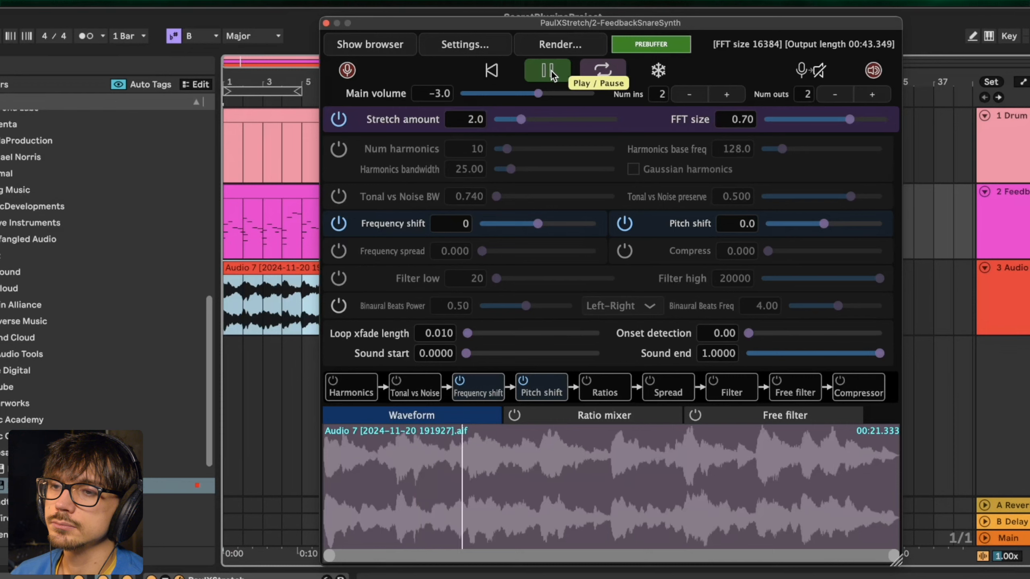
{"action": "left_click", "coordinate": [550, 69]}
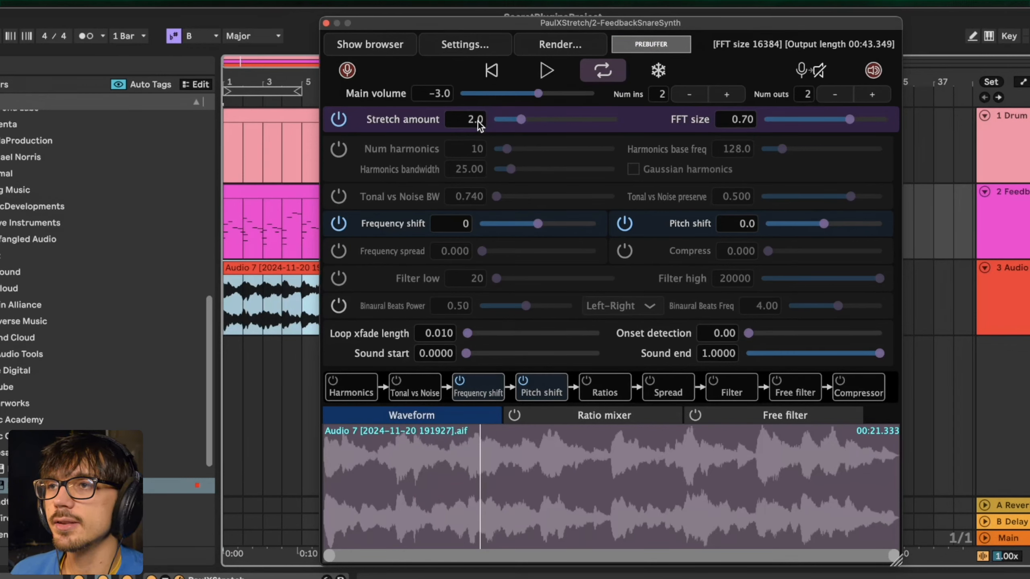
{"action": "left_click_drag", "start_coordinate": [521, 121], "coordinate": [539, 121]}
{"action": "left_click", "coordinate": [534, 73]}
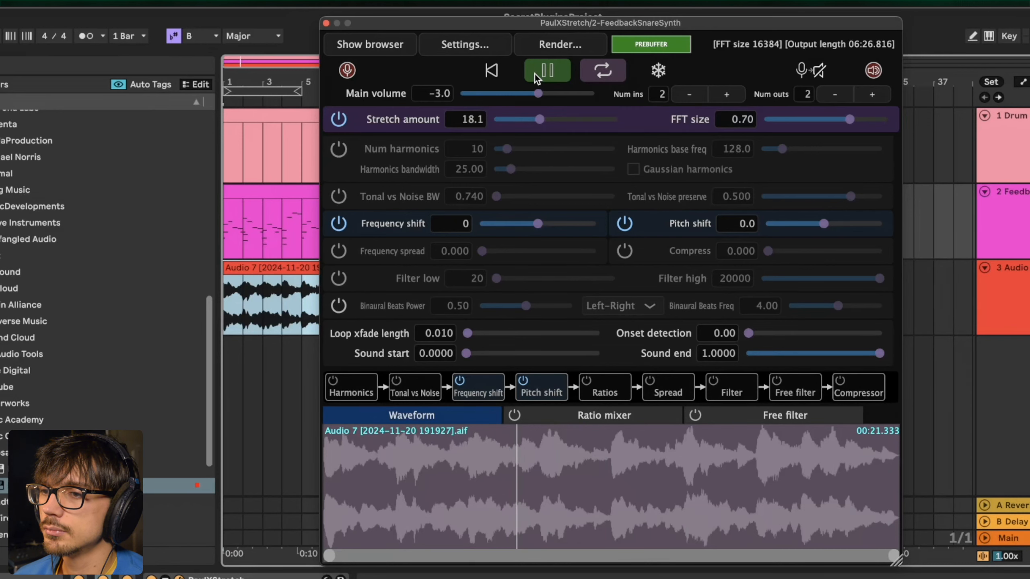
{"action": "left_click", "coordinate": [534, 73]}
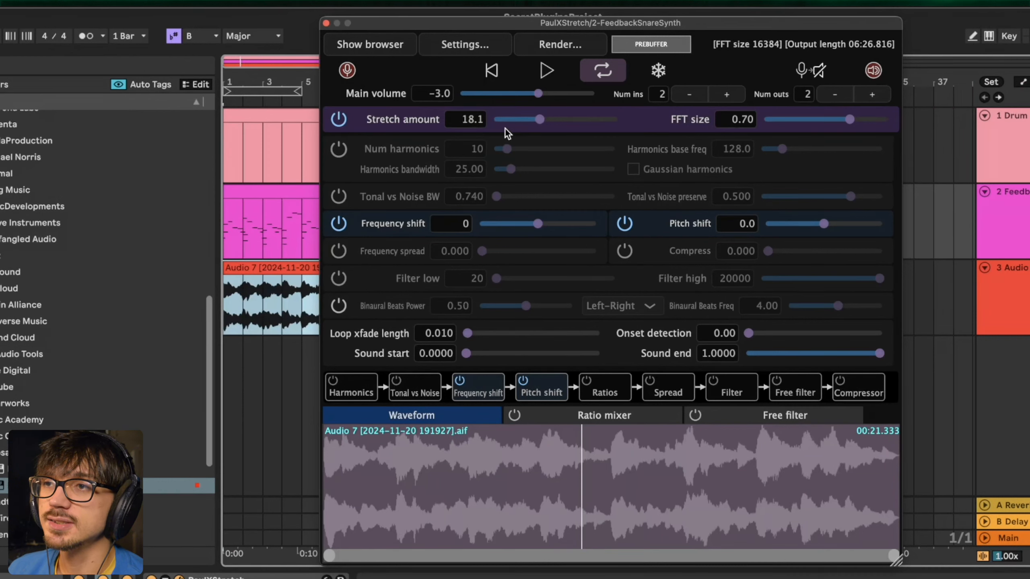
Step: Raise the stretch amount to about 146.7 and on to the maximum of 1024.0
{"action": "left_click_drag", "start_coordinate": [535, 119], "coordinate": [569, 120]}
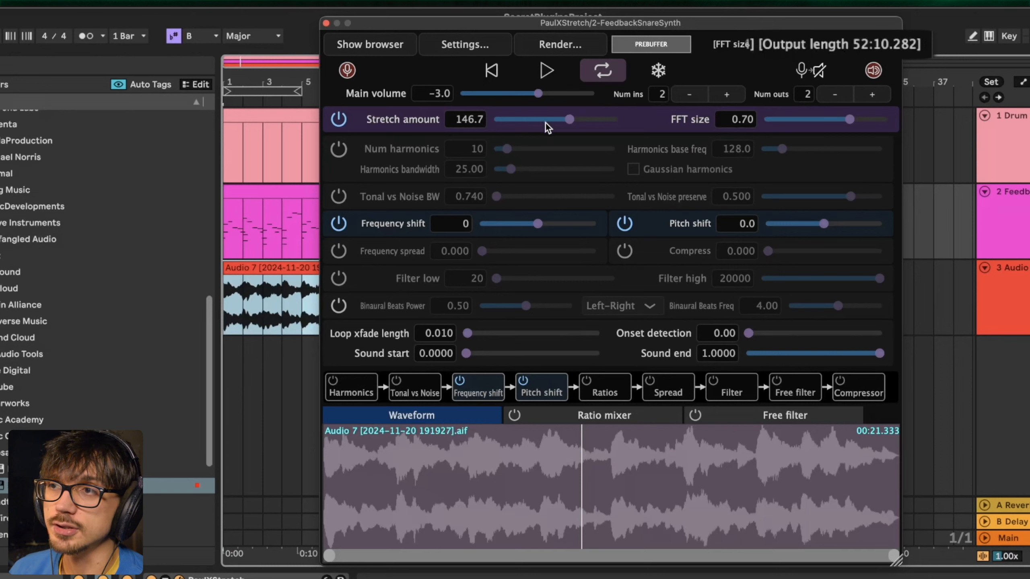
{"action": "left_click_drag", "start_coordinate": [568, 121], "coordinate": [614, 124]}
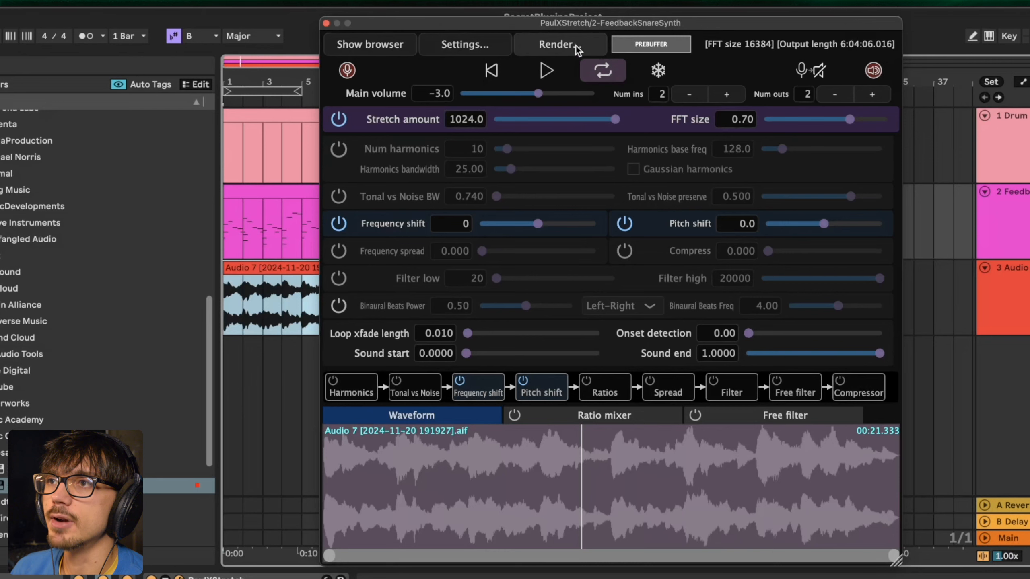
Step: Set the PaulXStretch render format to 24 bit PCM and close the render options without rendering
{"action": "left_click", "coordinate": [550, 45]}
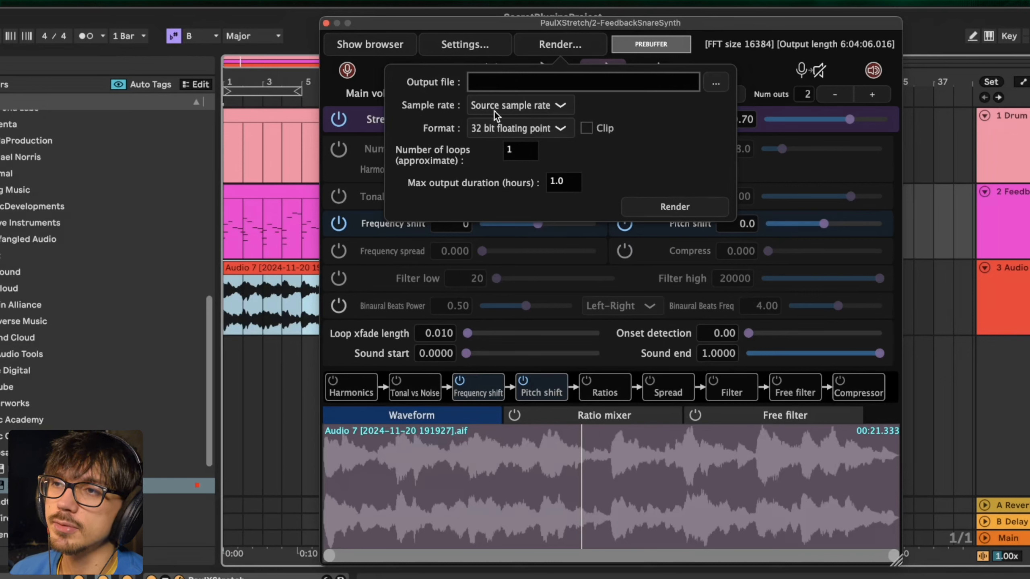
{"action": "left_click", "coordinate": [516, 134]}
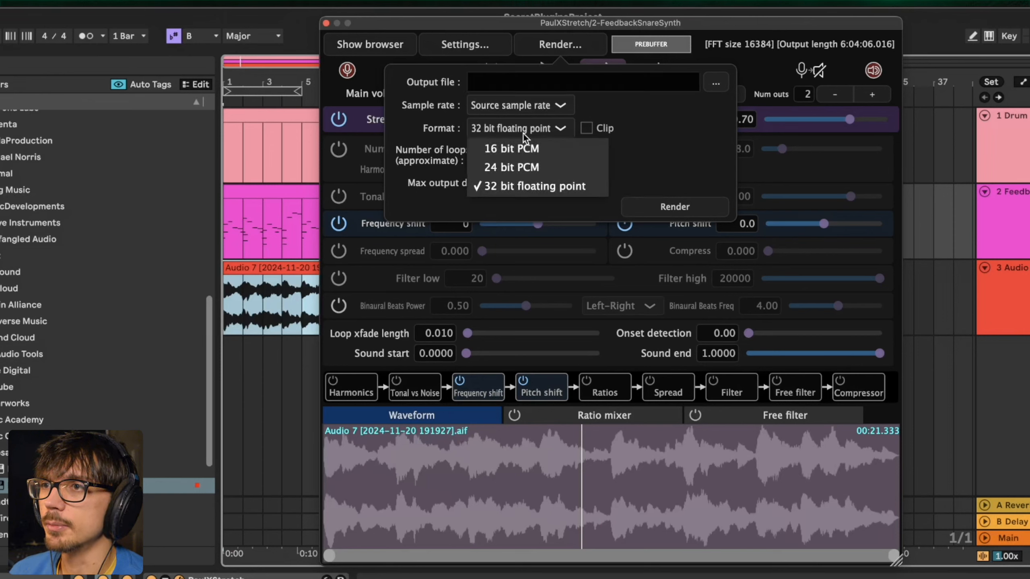
{"action": "left_click", "coordinate": [512, 168]}
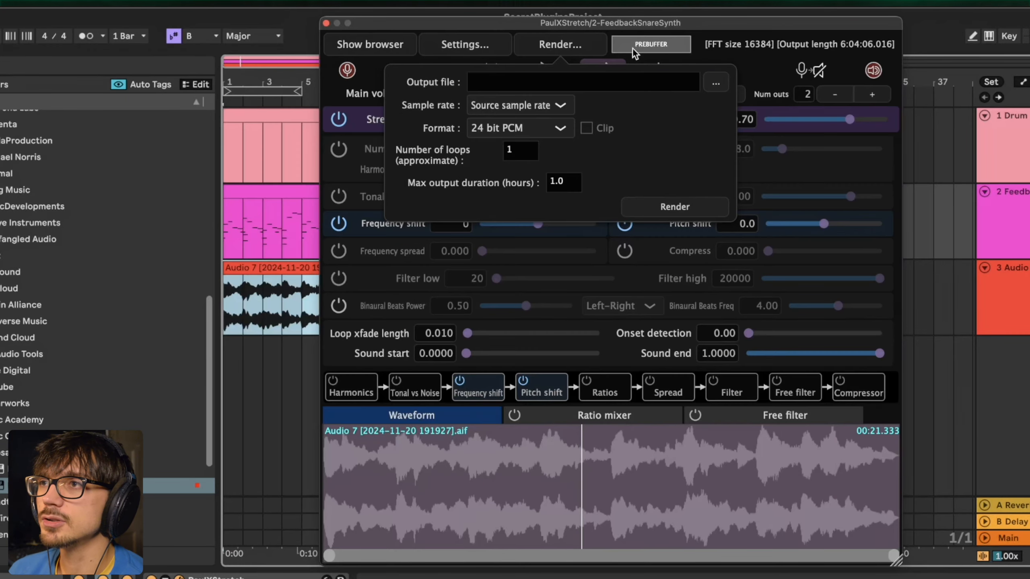
{"action": "left_click", "coordinate": [620, 24]}
Step: Reduce the stretch amount to about 13.4 and start the PaulXStretch playback
{"action": "left_click_drag", "start_coordinate": [613, 119], "coordinate": [534, 122]}
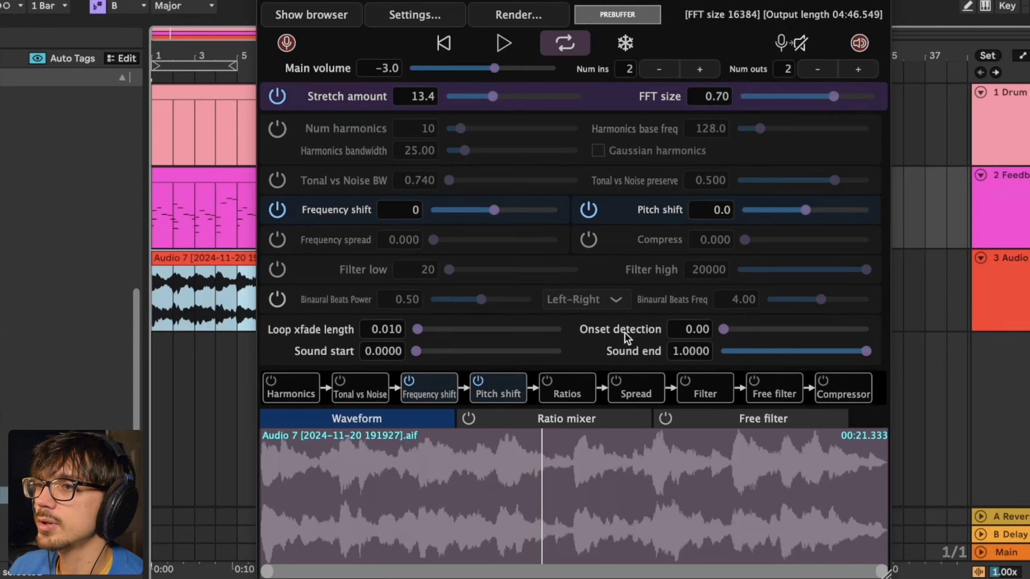
{"action": "key", "text": "space"}
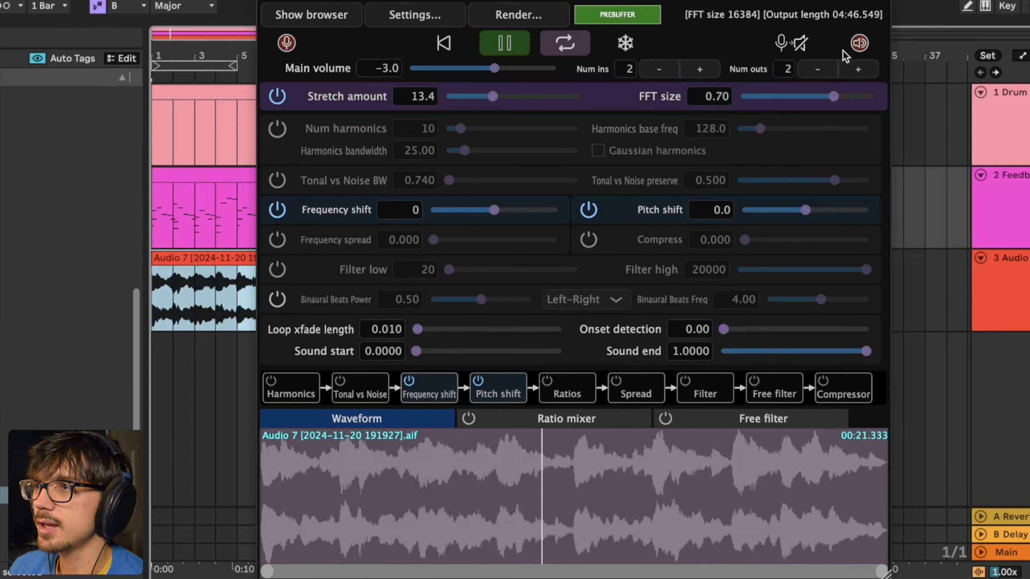
Step: Sweep the FFT size between about 0.09 and 0.81 during playback and leave it at 0.71
{"action": "left_click_drag", "start_coordinate": [834, 97], "coordinate": [780, 101]}
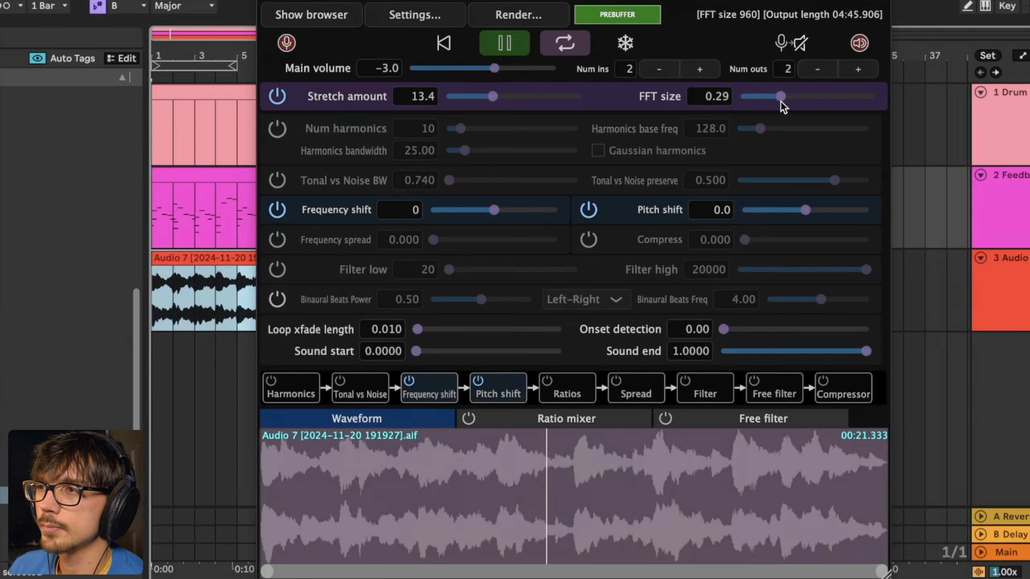
{"action": "left_click_drag", "start_coordinate": [777, 99], "coordinate": [754, 100]}
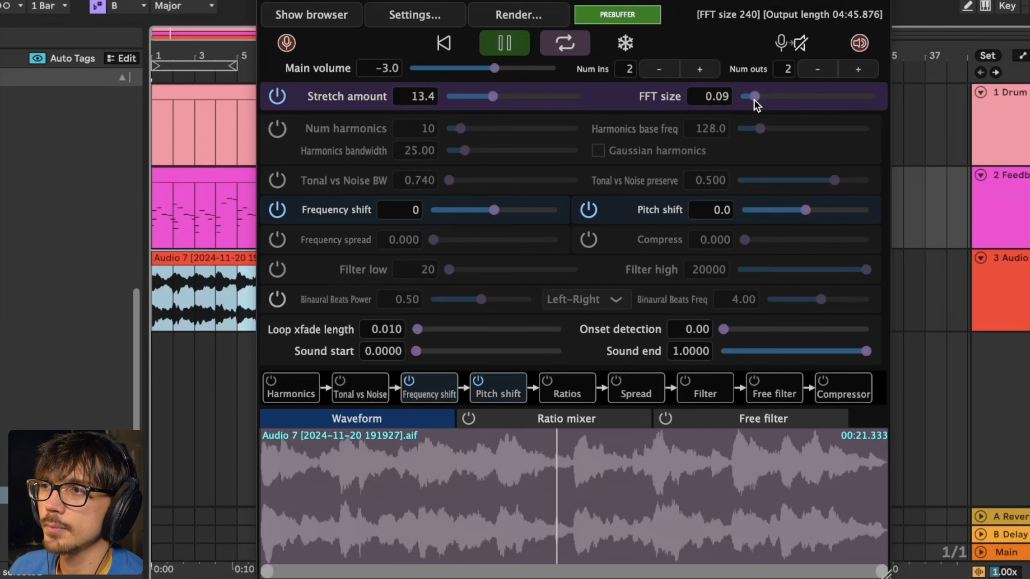
{"action": "left_click_drag", "start_coordinate": [754, 100], "coordinate": [774, 100]}
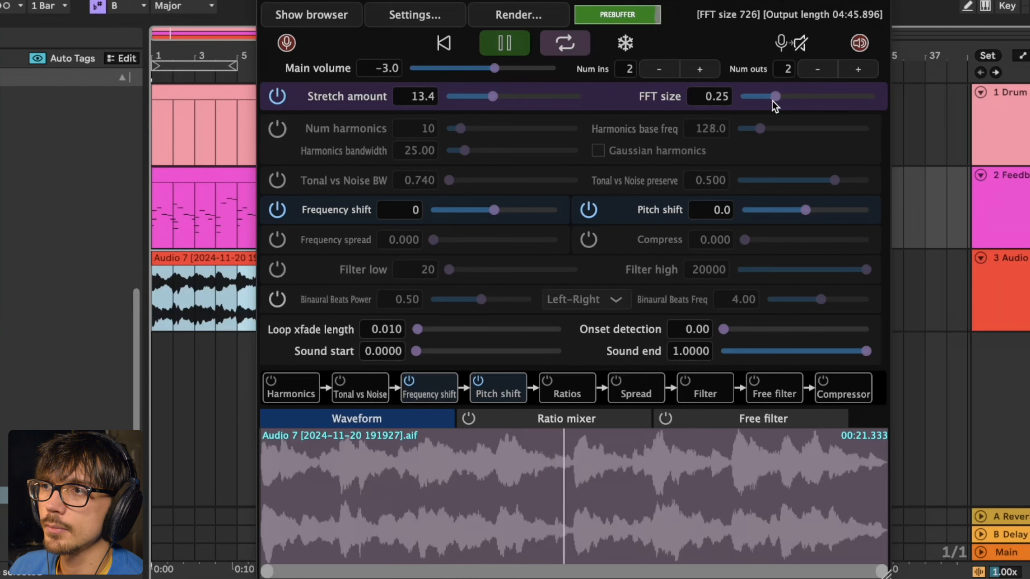
{"action": "left_click_drag", "start_coordinate": [774, 100], "coordinate": [848, 99]}
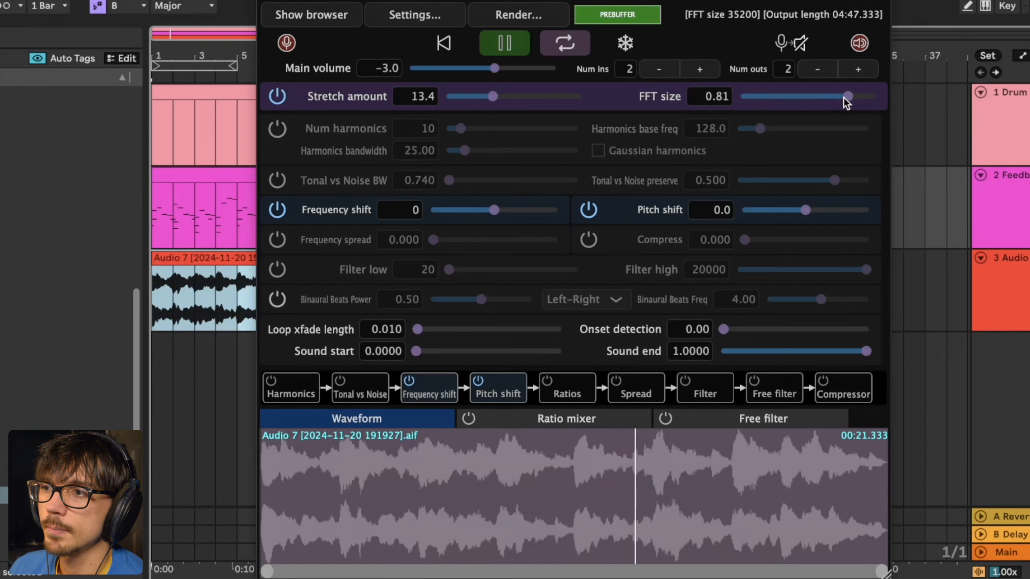
{"action": "left_click_drag", "start_coordinate": [844, 99], "coordinate": [770, 88]}
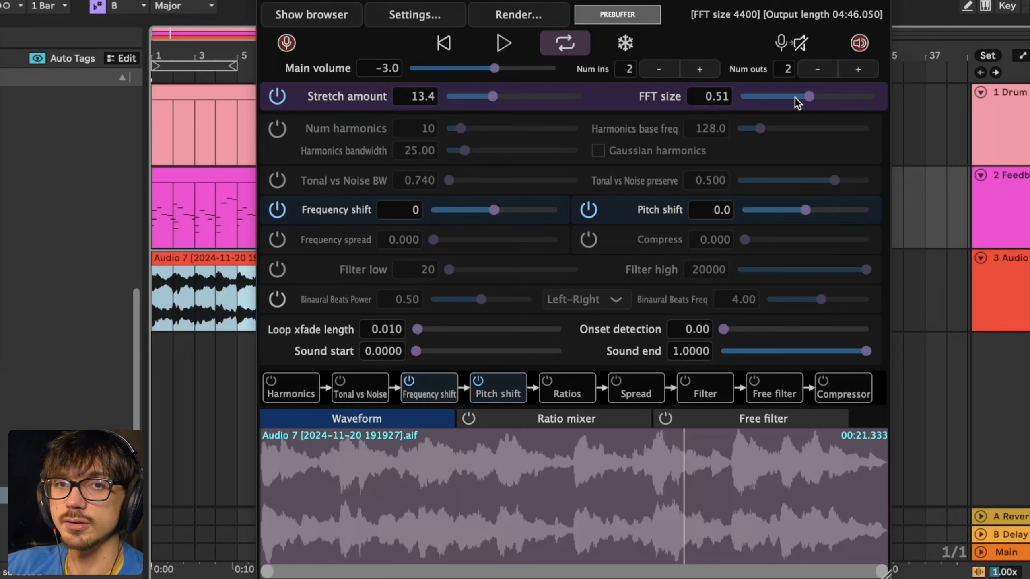
{"action": "left_click_drag", "start_coordinate": [822, 96], "coordinate": [838, 97]}
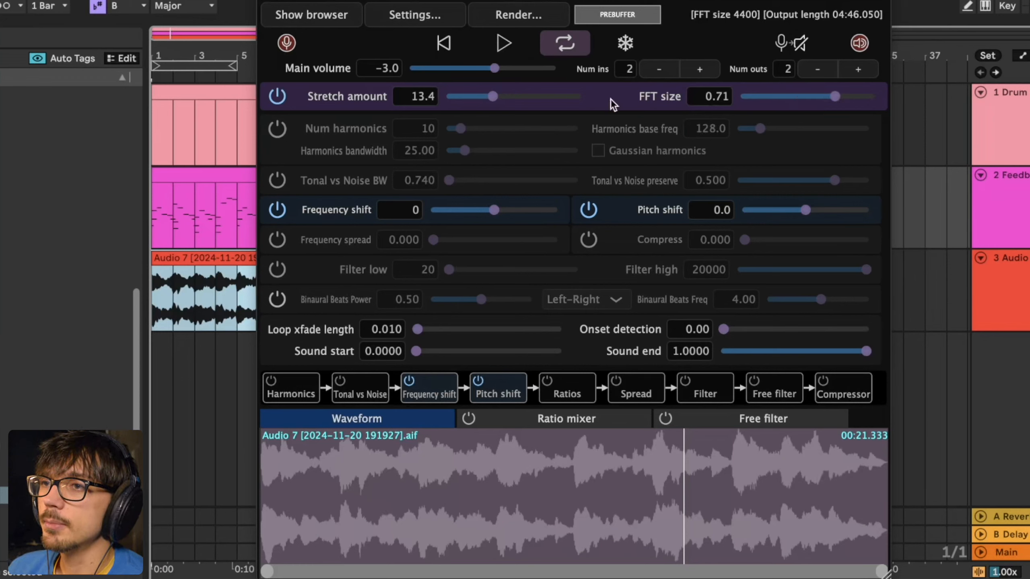
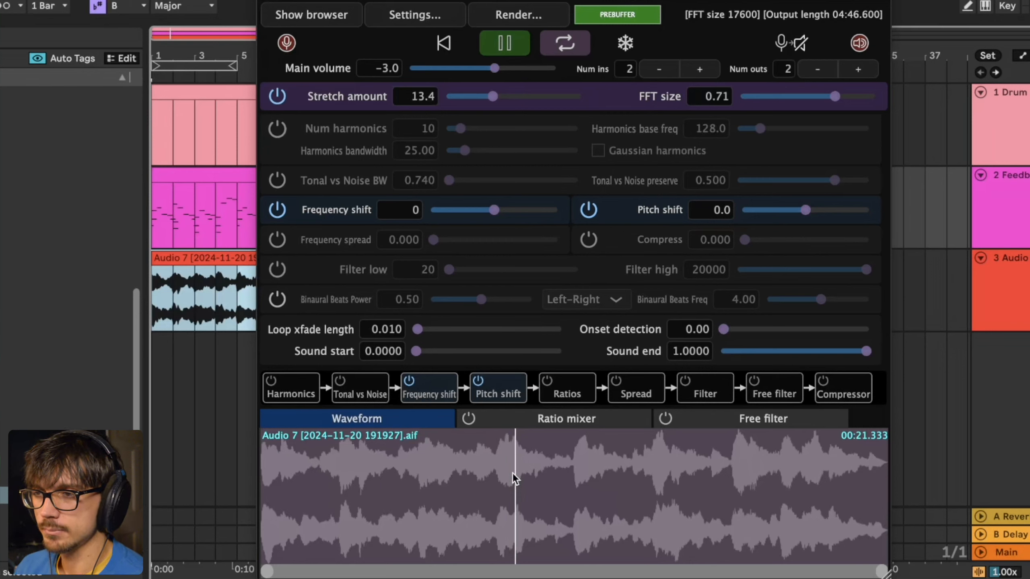
Step: Listen to the stretched audio from around the middle of the waveform, then stop playback
{"action": "left_click", "coordinate": [581, 469]}
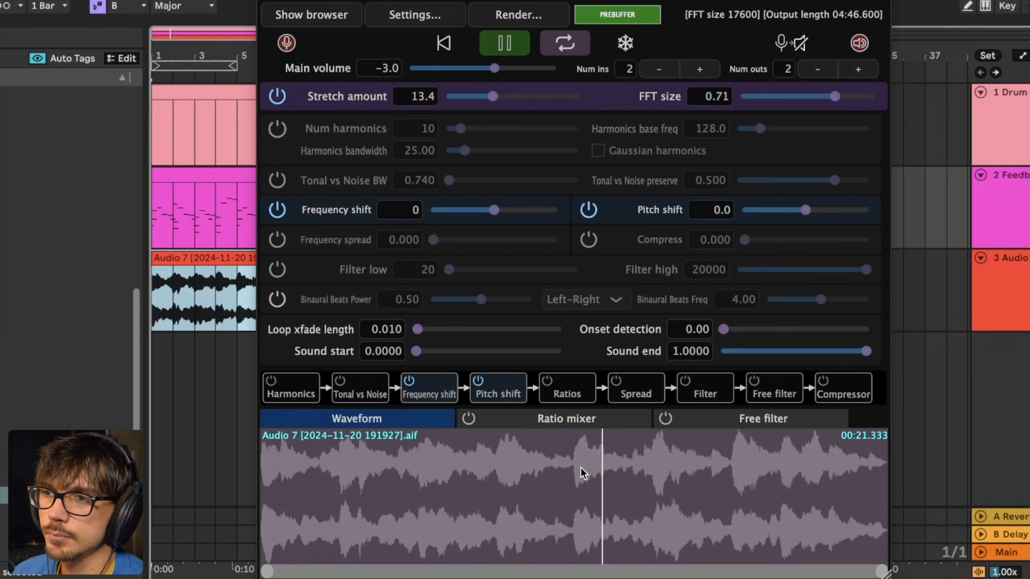
{"action": "key", "text": "space"}
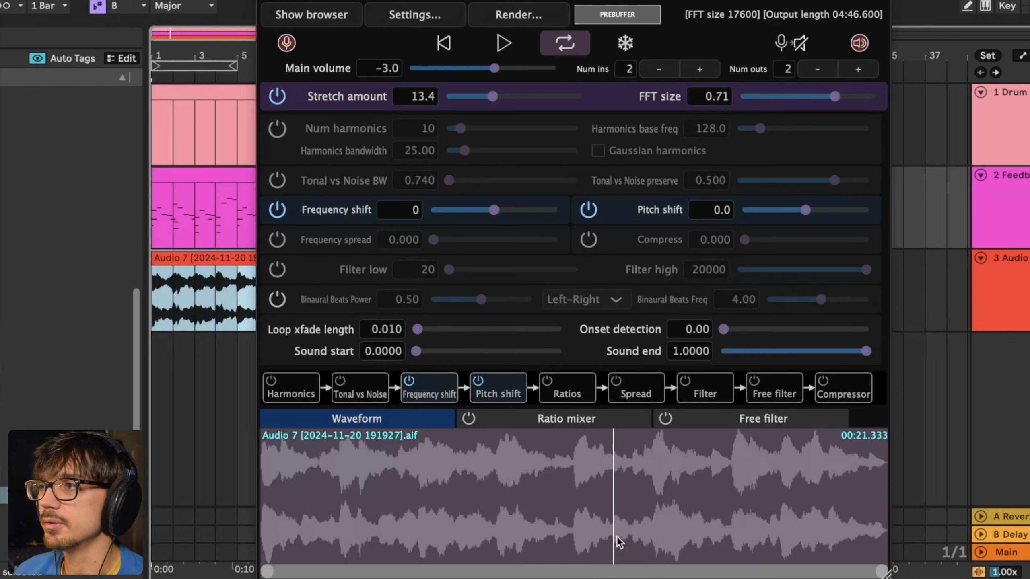
Step: Insert a new audio track below the third track, set its input to Resampling and arm it for recording
{"action": "left_click_drag", "start_coordinate": [604, 188], "coordinate": [485, 358]}
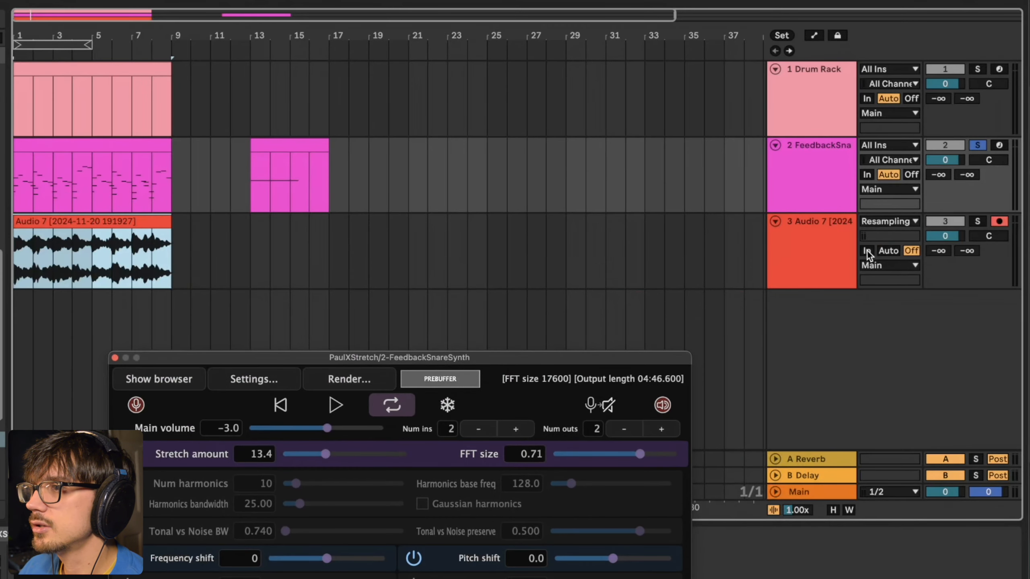
{"action": "right_click", "coordinate": [821, 251]}
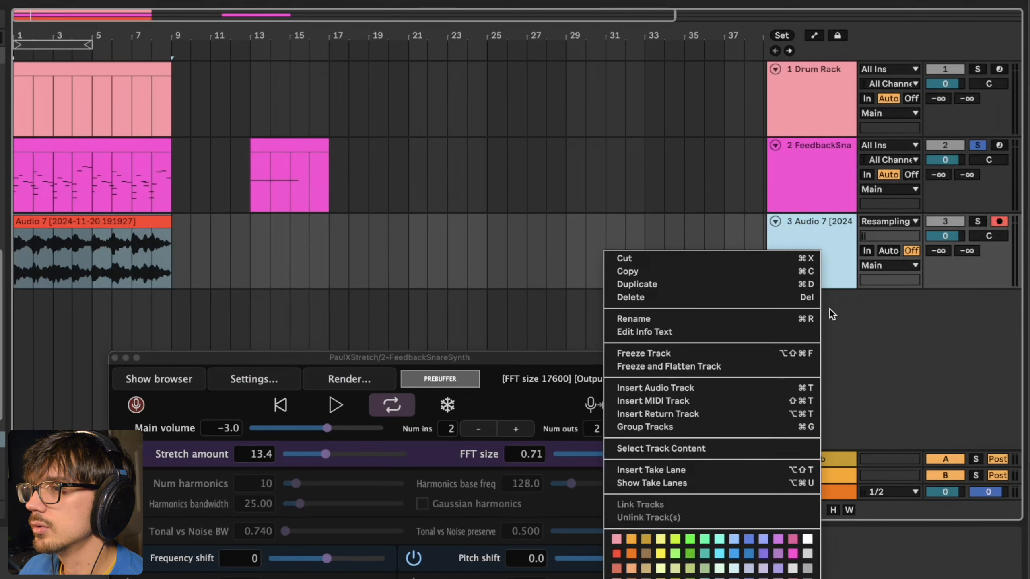
{"action": "left_click", "coordinate": [728, 383]}
{"action": "left_click", "coordinate": [893, 299]}
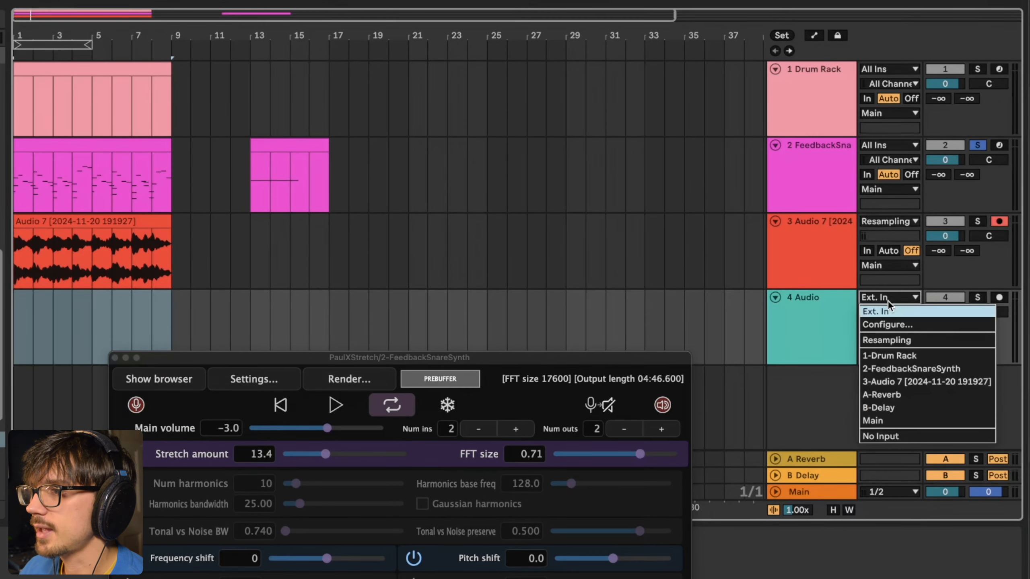
{"action": "left_click", "coordinate": [902, 342]}
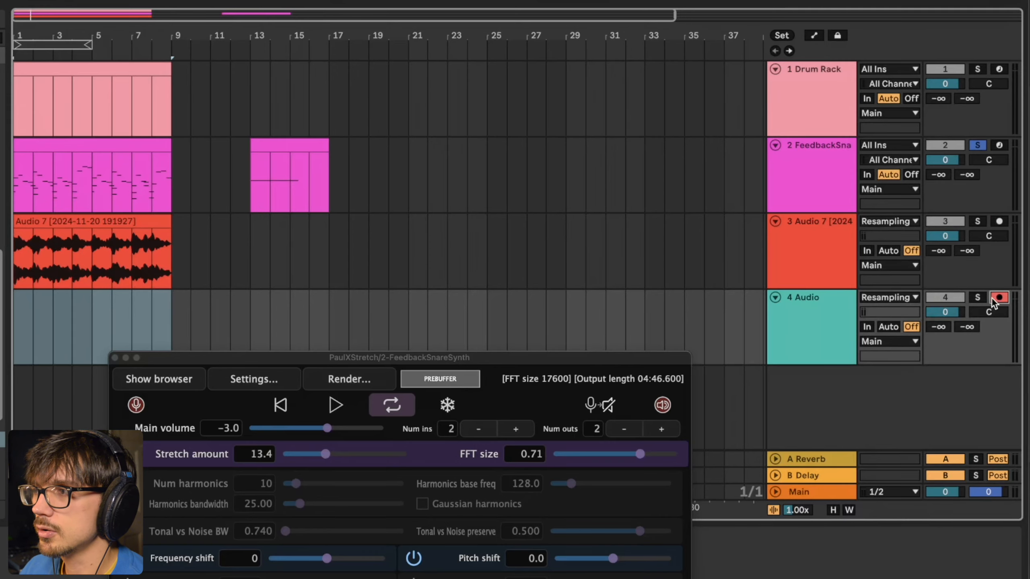
Step: Record the stretched output onto the new track from the song start, starting at the waveform's beginning and jumping further into it while recording
{"action": "left_click_drag", "start_coordinate": [369, 360], "coordinate": [403, 49]}
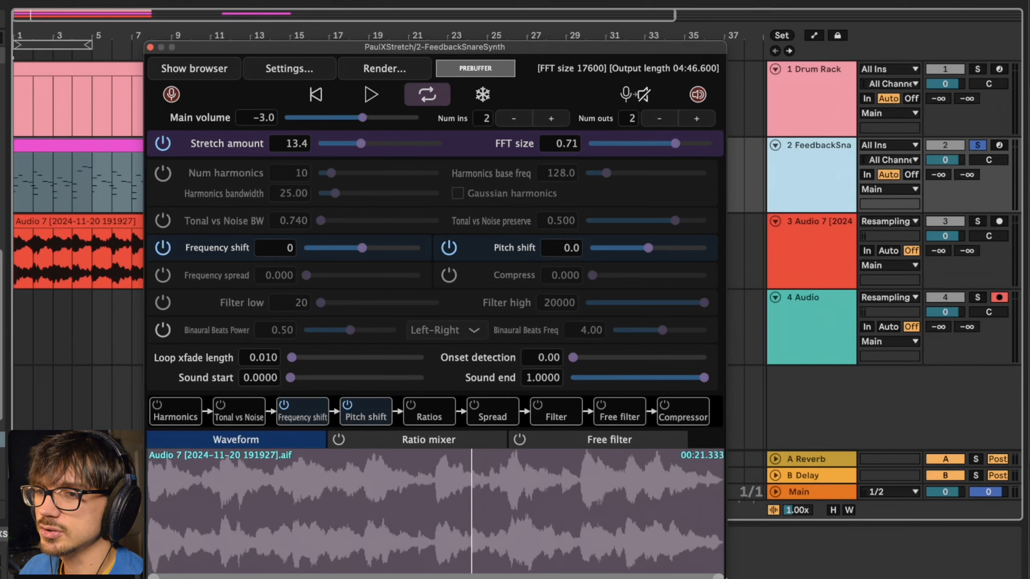
{"action": "key", "text": "alt+super+p"}
{"action": "key", "text": "alt+super+p"}
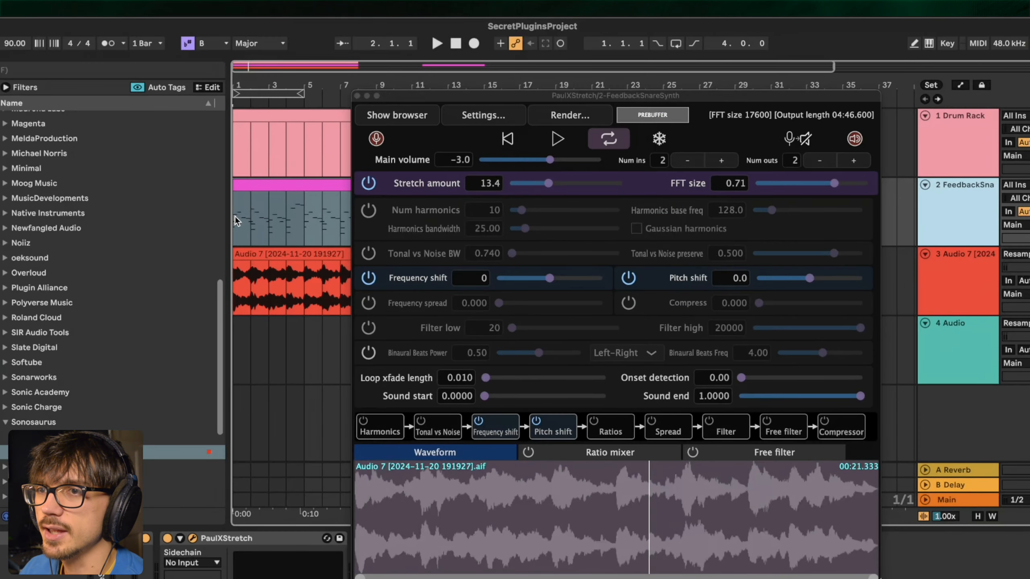
{"action": "left_click", "coordinate": [235, 221]}
{"action": "left_click", "coordinate": [363, 511]}
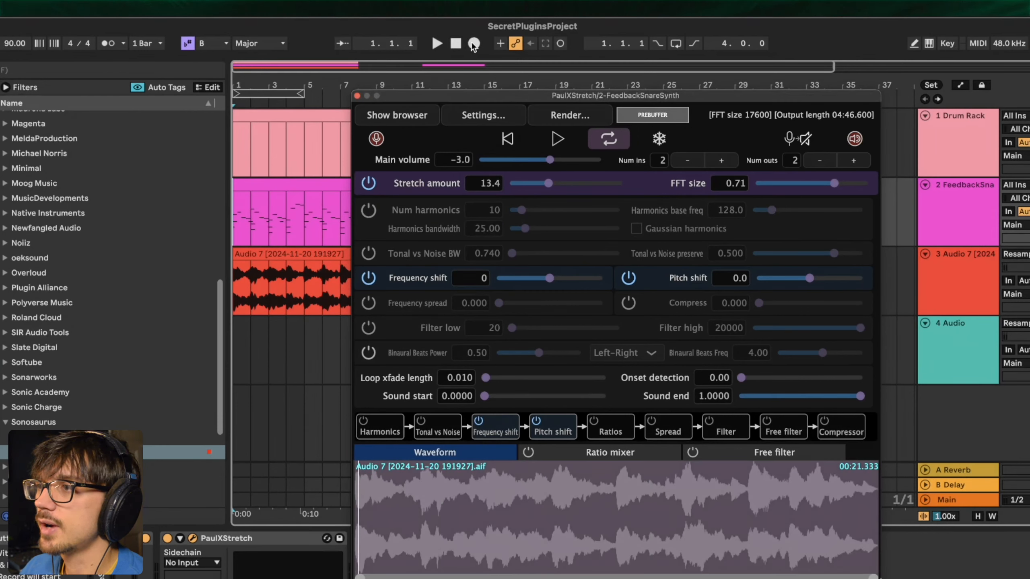
{"action": "left_click", "coordinate": [473, 44]}
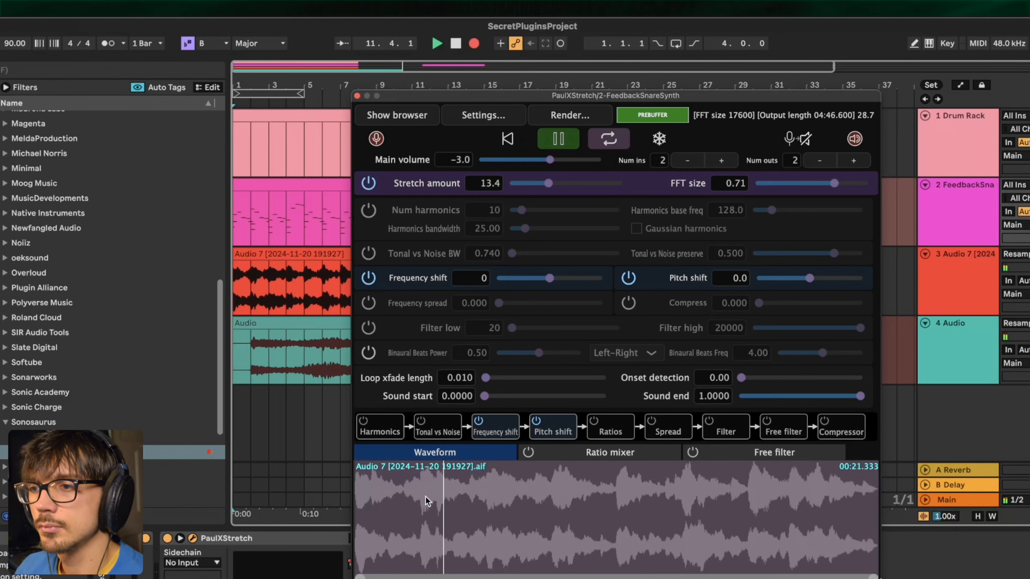
{"action": "left_click", "coordinate": [486, 492]}
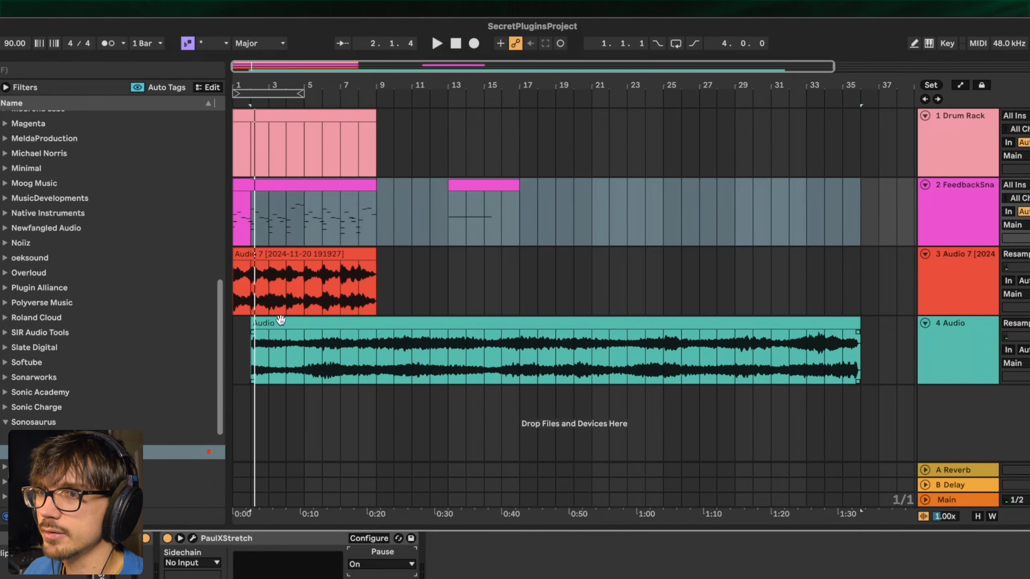
Step: Move the recorded audio clip to the start of the arrangement and play it from bar 1
{"action": "left_click", "coordinate": [269, 333]}
{"action": "left_click", "coordinate": [278, 319]}
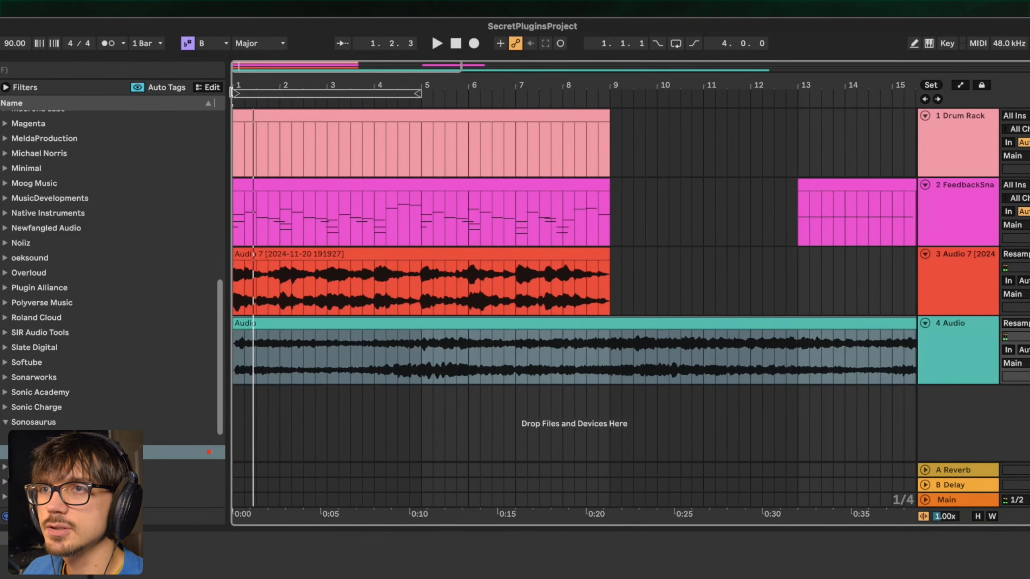
{"action": "left_click_drag", "start_coordinate": [236, 82], "coordinate": [237, 138]}
{"action": "key", "text": "space"}
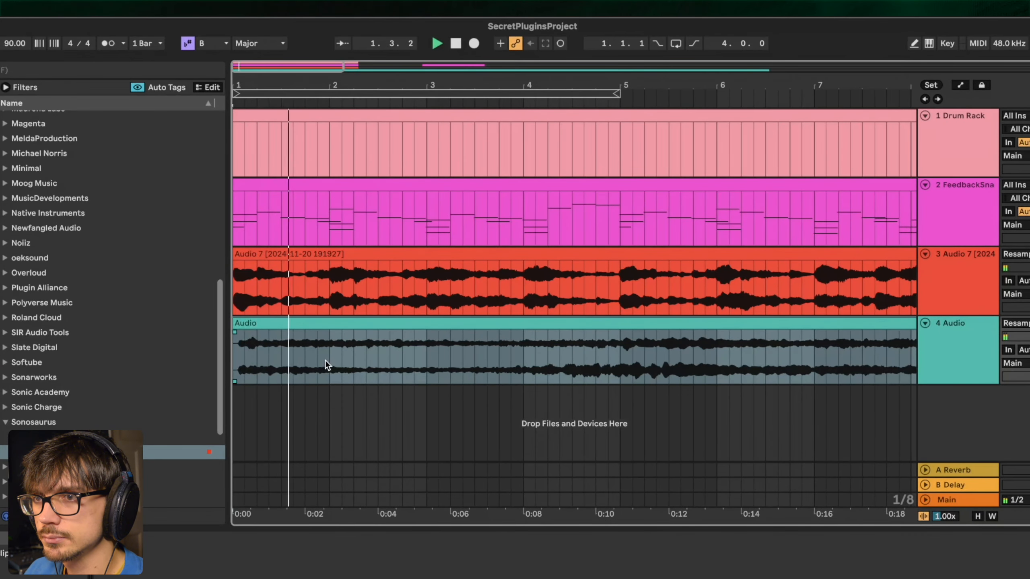
Step: Split out a roughly one-bar slice between bars 4 and 5 of the recording and move it to bar 1 on a new audio track
{"action": "left_click", "coordinate": [547, 360]}
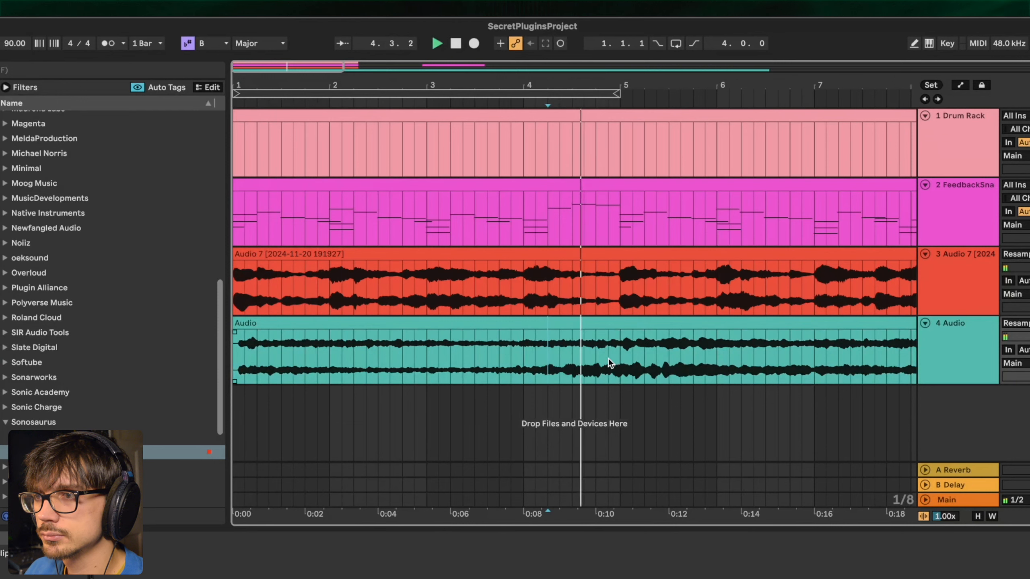
{"action": "key", "text": "super+e"}
{"action": "key", "text": "space"}
{"action": "left_click", "coordinate": [647, 350]}
{"action": "key", "text": "super+e"}
{"action": "left_click", "coordinate": [588, 324]}
{"action": "key", "text": "minus"}
{"action": "mouse_move", "coordinate": [471, 327]}
{"action": "left_mouse_down"}
{"action": "mouse_move", "coordinate": [300, 394]}
{"action": "mouse_move", "coordinate": [250, 396]}
{"action": "left_mouse_up"}
Step: Listen further, cut another roughly one-bar slice from around bar 7 and move it to around bar 4 on the new track
{"action": "left_click", "coordinate": [558, 351]}
{"action": "key", "text": "space"}
{"action": "scroll", "coordinate": [596, 356], "scroll_direction": "right", "scroll_amount": 4}
{"action": "left_click", "coordinate": [495, 348]}
{"action": "key", "text": "space"}
{"action": "key", "text": "space"}
{"action": "key", "text": "super+e"}
{"action": "left_click", "coordinate": [562, 350]}
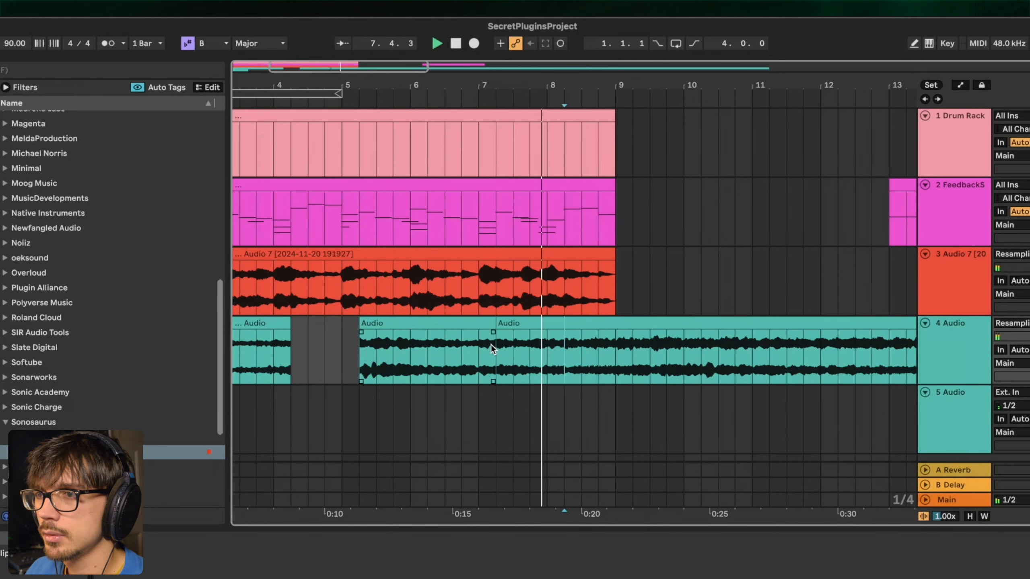
{"action": "key", "text": "super+e"}
{"action": "left_click", "coordinate": [537, 326]}
{"action": "mouse_move", "coordinate": [537, 328]}
{"action": "left_mouse_down"}
{"action": "mouse_move", "coordinate": [383, 409]}
{"action": "mouse_move", "coordinate": [329, 405]}
{"action": "left_mouse_up"}
{"action": "left_click", "coordinate": [618, 351]}
{"action": "scroll", "coordinate": [706, 341], "scroll_direction": "right", "scroll_amount": 2}
{"action": "scroll", "coordinate": [706, 341], "scroll_direction": "right", "scroll_amount": 2}
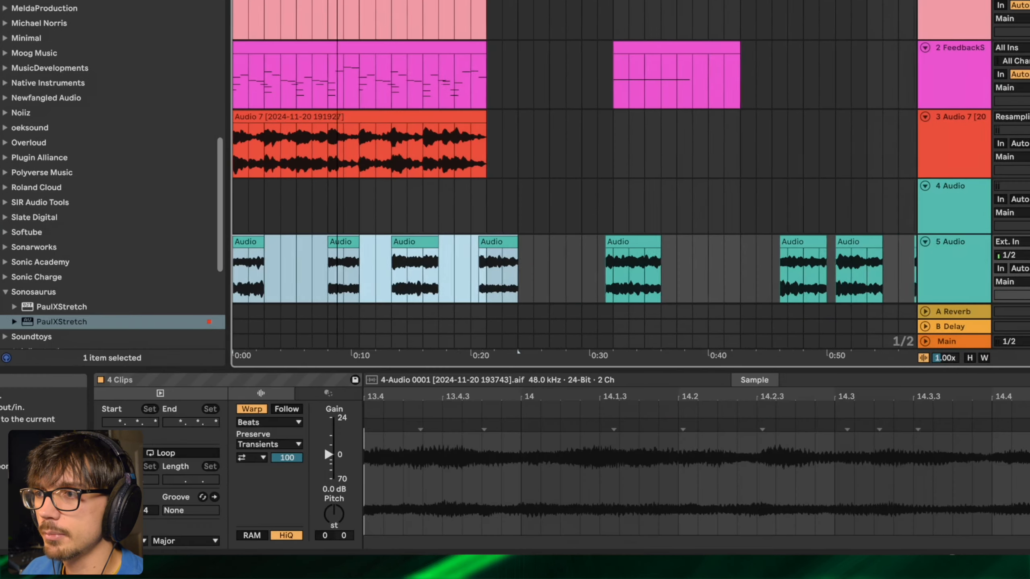
Step: Select all nine slices on the fifth track and turn Warp off for them
{"action": "left_click", "coordinate": [764, 260]}
{"action": "left_click_drag", "start_coordinate": [787, 261], "coordinate": [198, 253]}
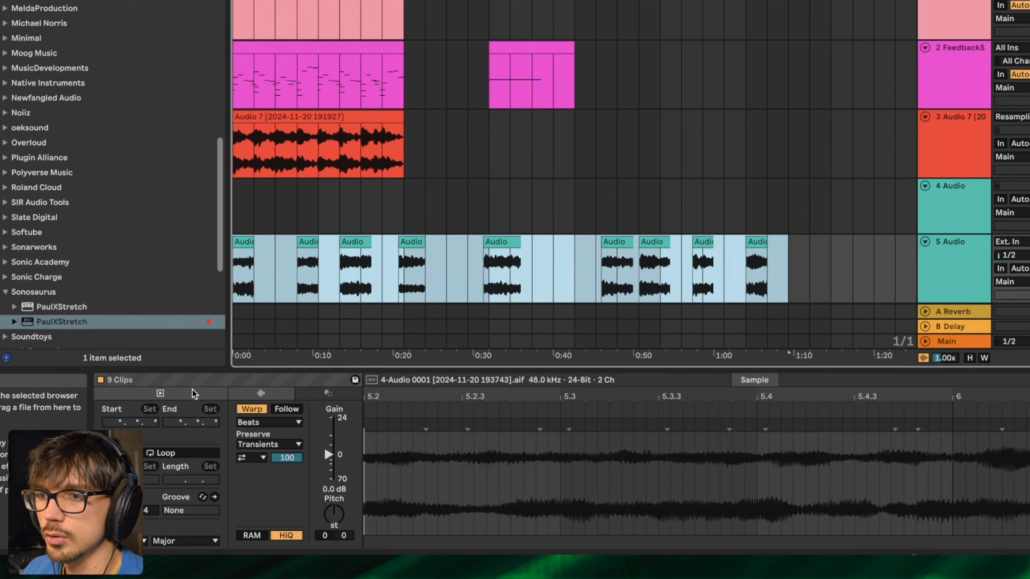
{"action": "left_click", "coordinate": [255, 406]}
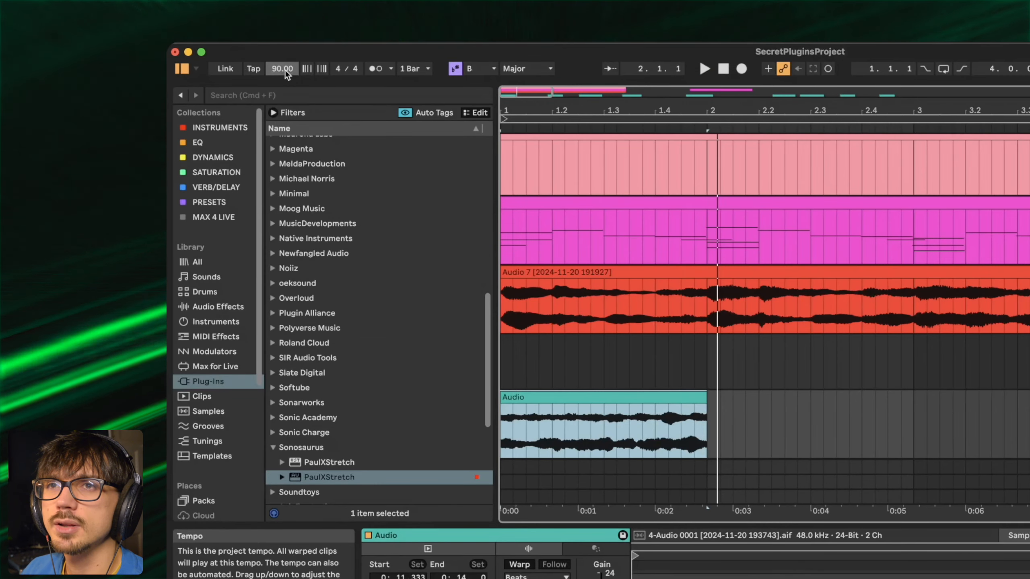
Step: Set the project tempo to 128 BPM and play the arrangement from the beginning
{"action": "type", "text": "128"}
{"action": "key", "text": "Return"}
{"action": "key", "text": "space"}
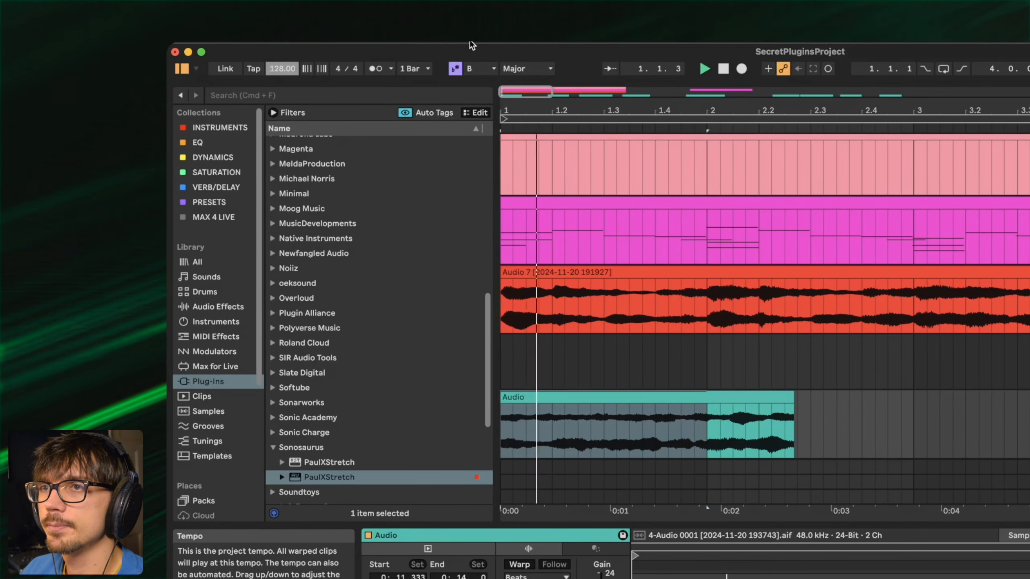
Step: Audition the individual audio slices on the fifth track one after another
{"action": "left_click", "coordinate": [504, 119]}
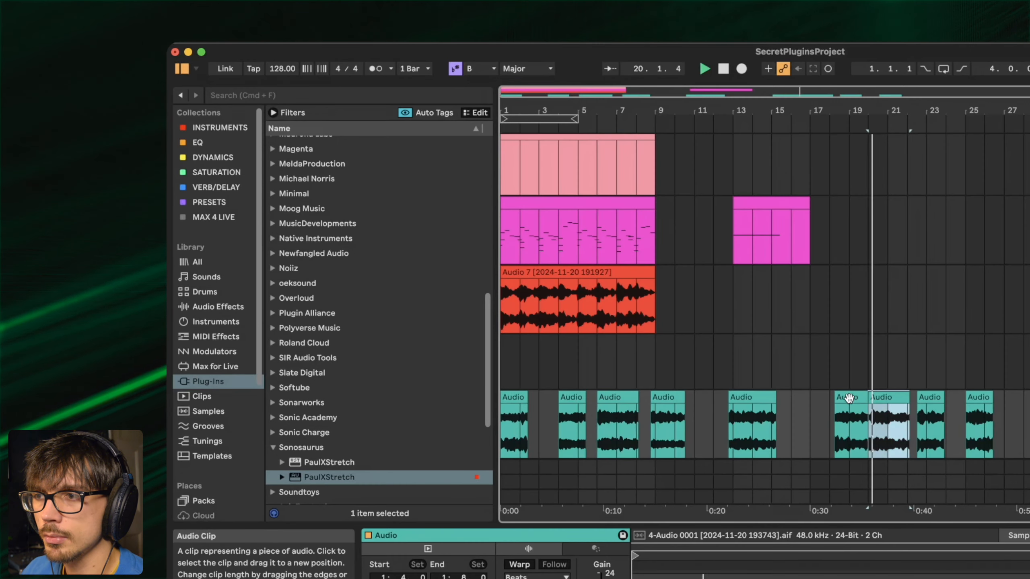
{"action": "left_click", "coordinate": [847, 398]}
{"action": "key", "text": "space"}
{"action": "key", "text": "space"}
{"action": "left_click", "coordinate": [737, 397]}
{"action": "key", "text": "space"}
{"action": "key", "text": "space"}
{"action": "left_click", "coordinate": [663, 398]}
{"action": "key", "text": "space"}
{"action": "key", "text": "space"}
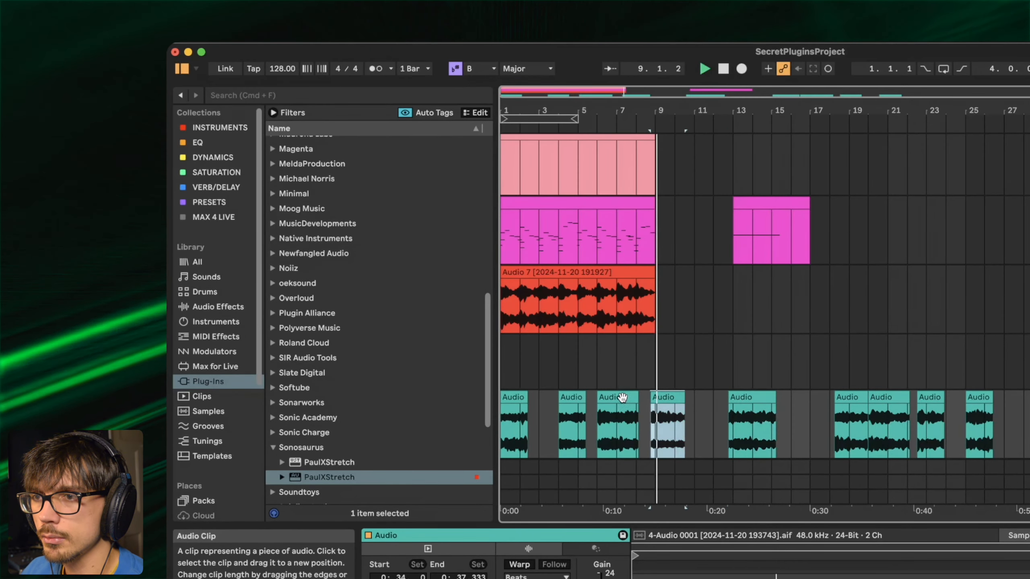
{"action": "left_click", "coordinate": [619, 397]}
{"action": "key", "text": "space"}
{"action": "key", "text": "space"}
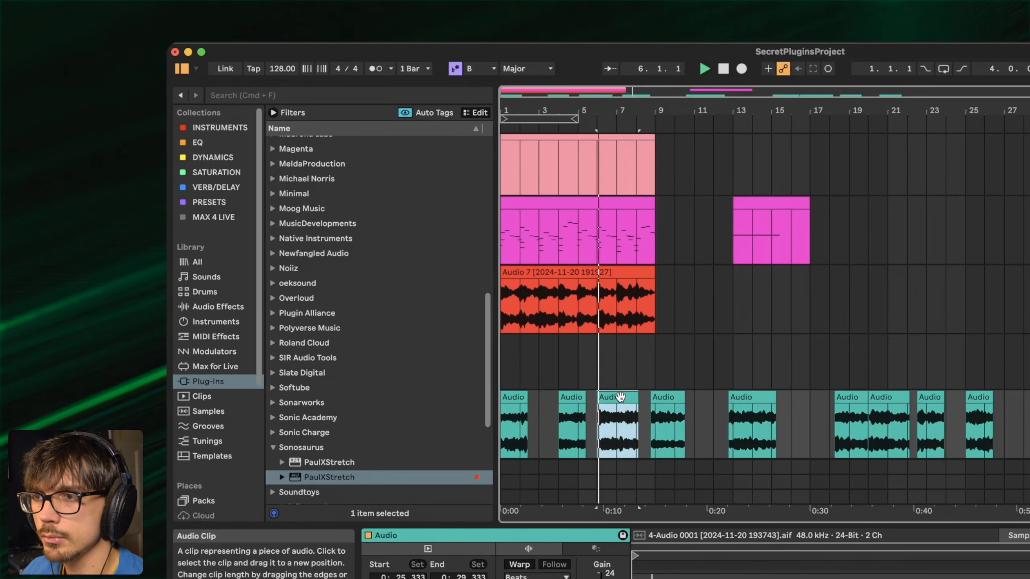
Step: Gather four chosen slices on the fourth track from bar 1 onward and move the remaining slices aside past bar 15
{"action": "left_click", "coordinate": [850, 397]}
{"action": "key", "text": "space"}
{"action": "left_click_drag", "start_coordinate": [839, 410], "coordinate": [502, 354]}
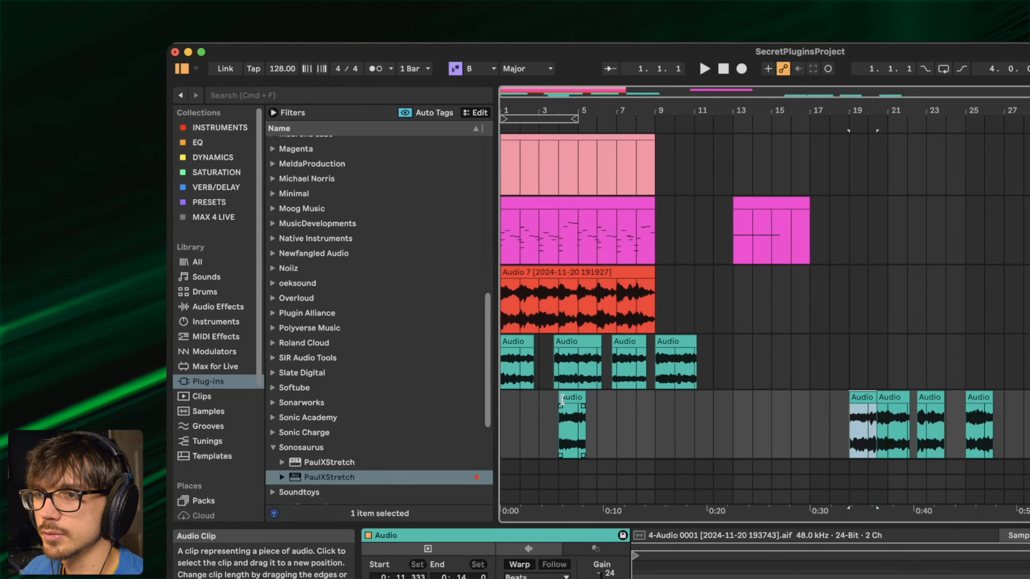
{"action": "left_click", "coordinate": [573, 409]}
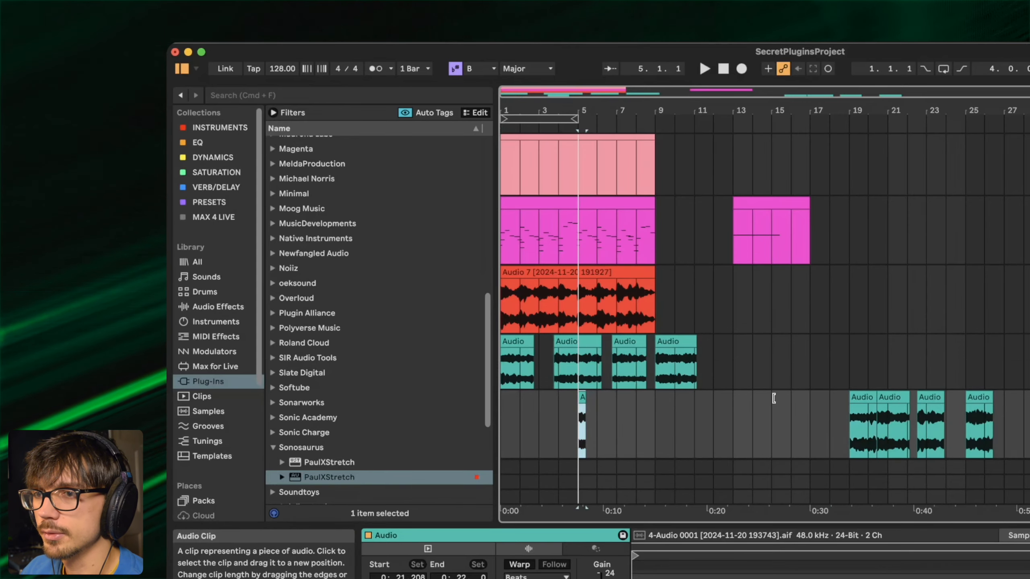
{"action": "key", "text": "super+z"}
{"action": "left_click_drag", "start_coordinate": [505, 398], "coordinate": [822, 403]}
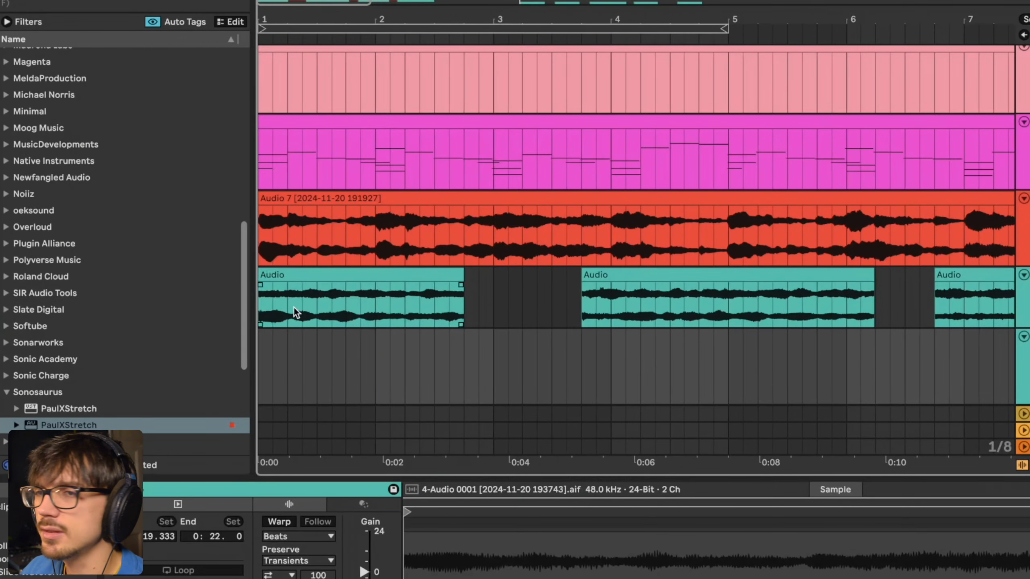
Step: Adjust the fades at the edges of the chosen slices and play them from the beginning
{"action": "left_click", "coordinate": [259, 285]}
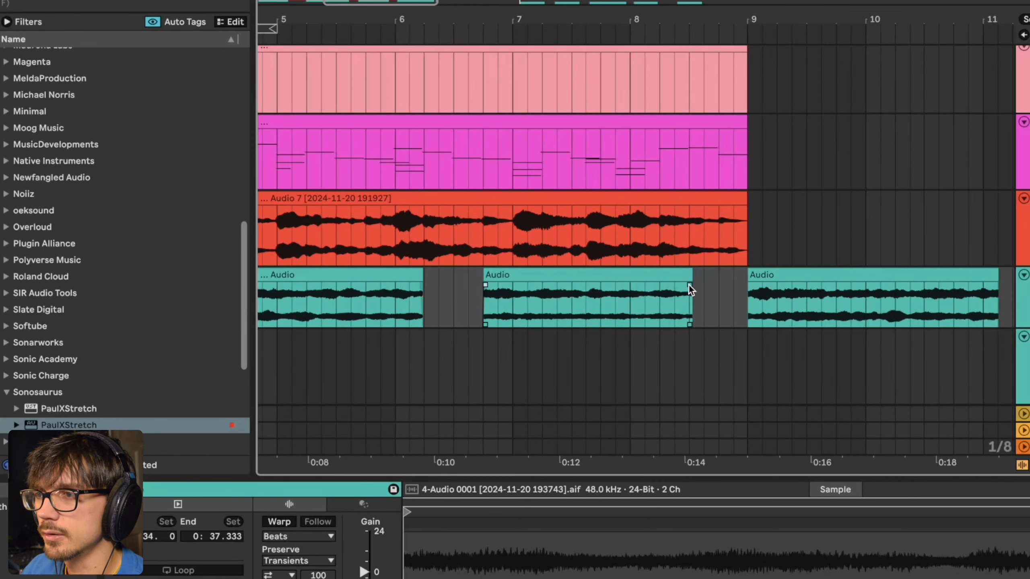
{"action": "left_click_drag", "start_coordinate": [689, 285], "coordinate": [751, 284]}
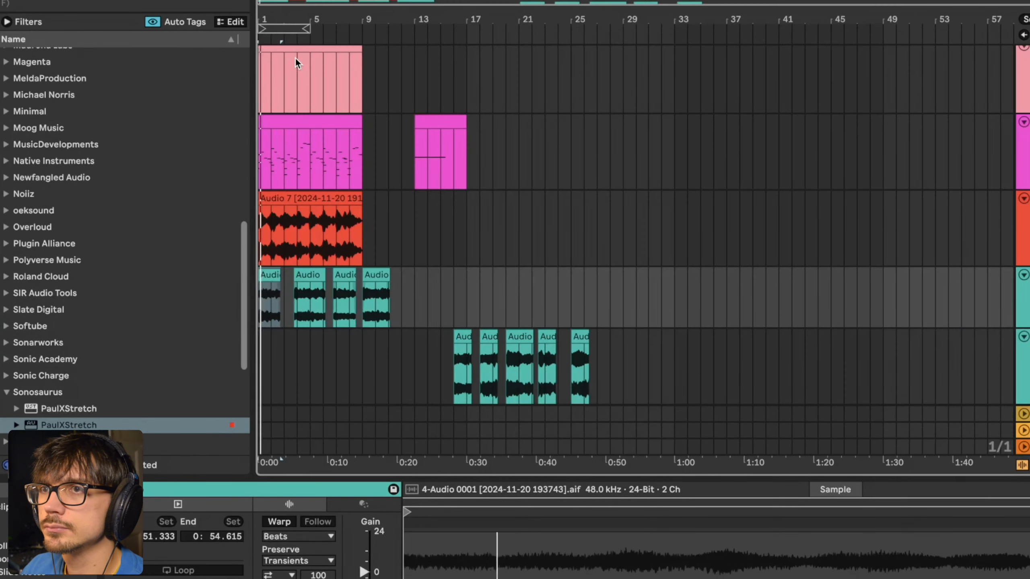
{"action": "scroll", "coordinate": [294, 64], "scroll_direction": "up", "scroll_amount": 5, "text": "ctrl"}
{"action": "key", "text": "space"}
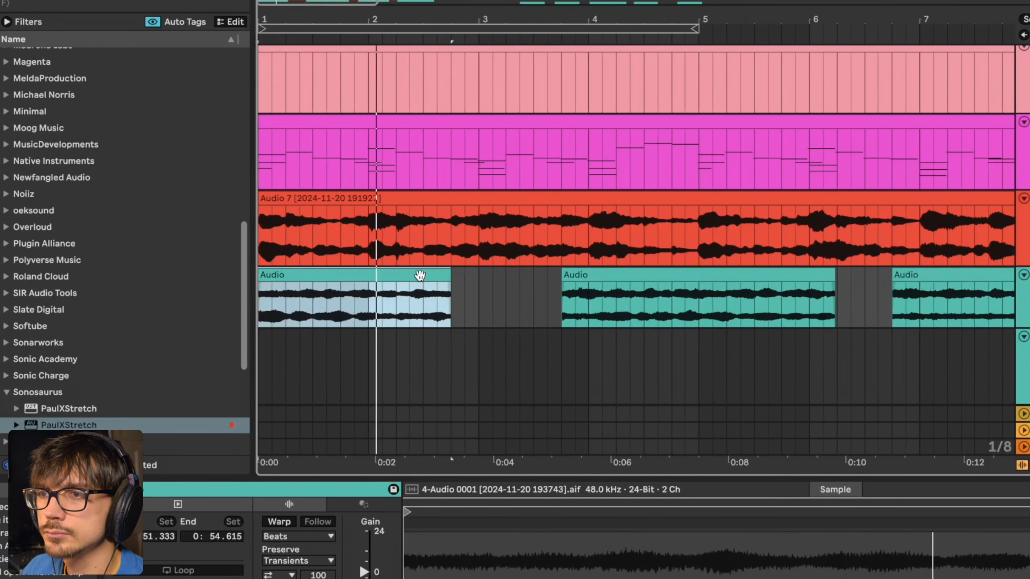
Step: Trim the four chosen slices to about one bar each, line them up end to end over bars 1 to 4 and play them
{"action": "left_click_drag", "start_coordinate": [450, 274], "coordinate": [368, 275]}
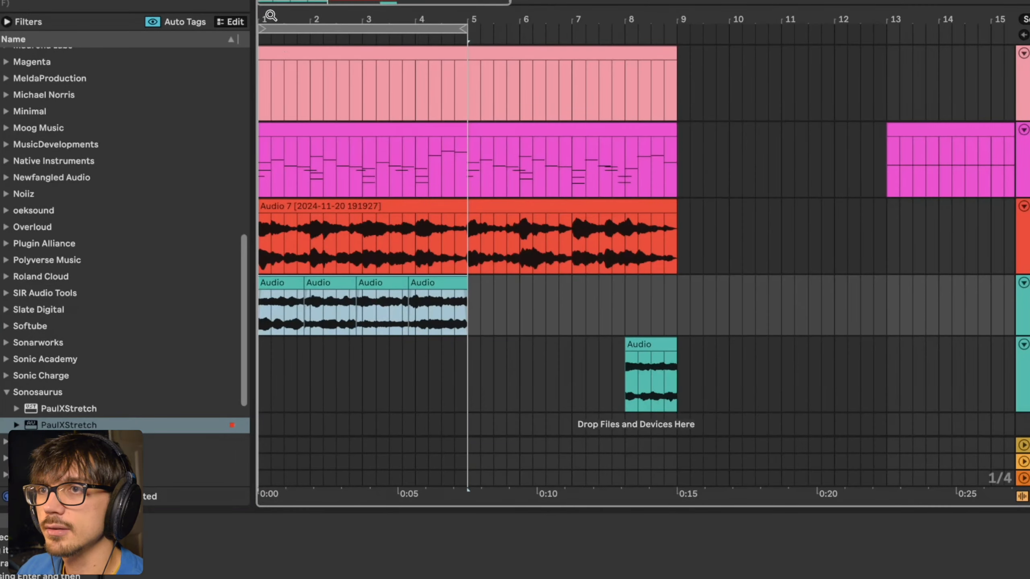
{"action": "mouse_move", "coordinate": [265, 13]}
{"action": "left_mouse_down"}
{"action": "mouse_move", "coordinate": [260, 61]}
{"action": "mouse_move", "coordinate": [258, 13]}
{"action": "left_mouse_up"}
{"action": "key", "text": "space"}
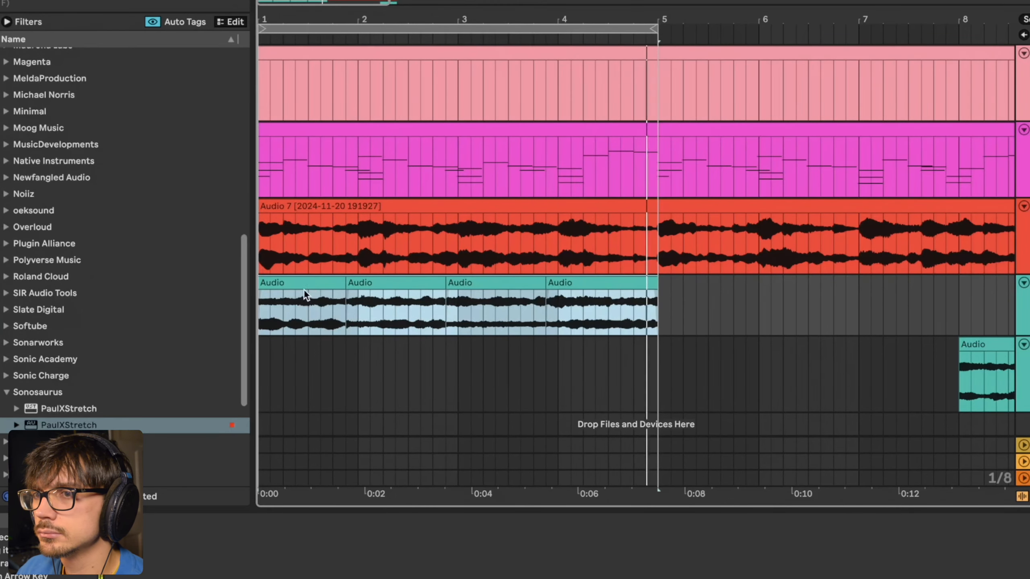
Step: Turn Warp on for the four slices, keeping their current timing, and set the warp mode to Complex
{"action": "left_click", "coordinate": [613, 283], "text": "shift"}
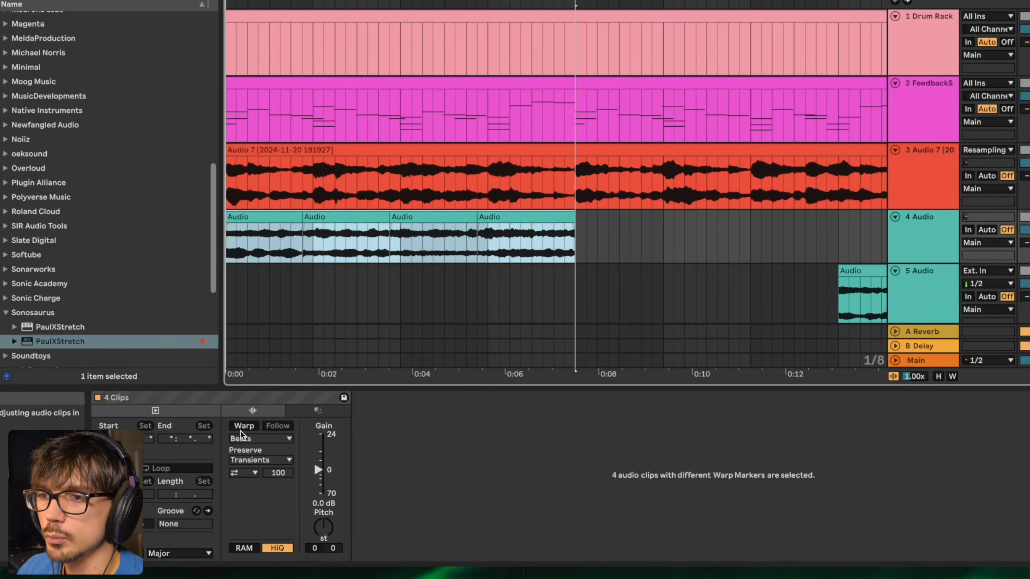
{"action": "left_click", "coordinate": [241, 428]}
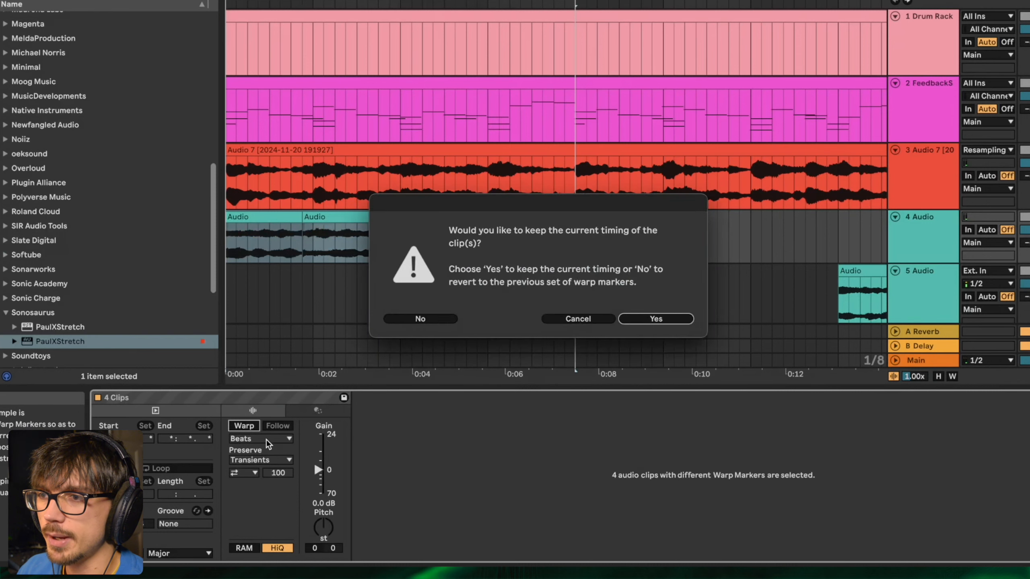
{"action": "left_click", "coordinate": [634, 320]}
{"action": "left_click", "coordinate": [264, 438]}
{"action": "left_click", "coordinate": [432, 471]}
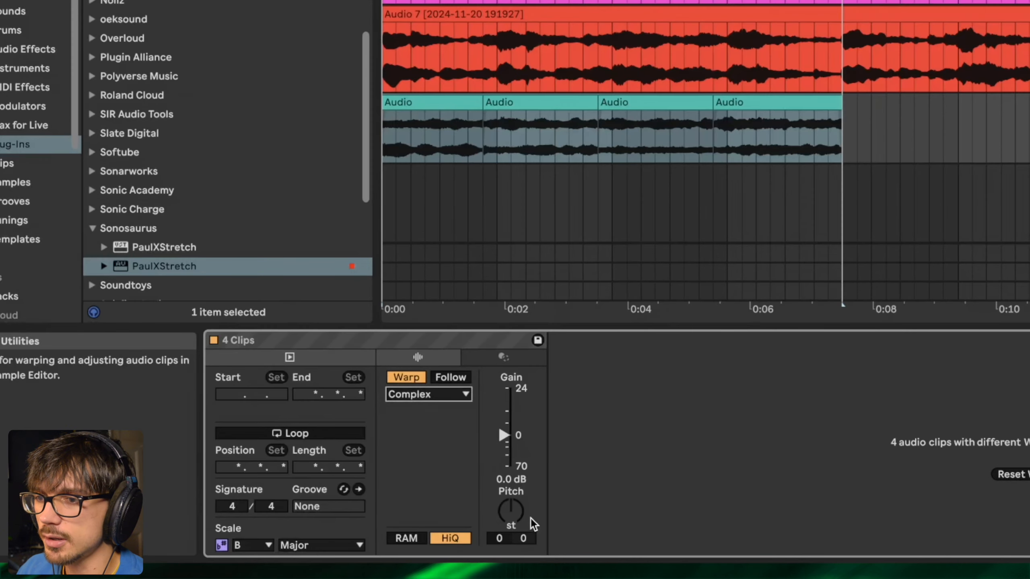
Step: Transpose the four slices to -4 semitones while listening to them
{"action": "left_click_drag", "start_coordinate": [511, 515], "coordinate": [510, 526]}
{"action": "key", "text": "space"}
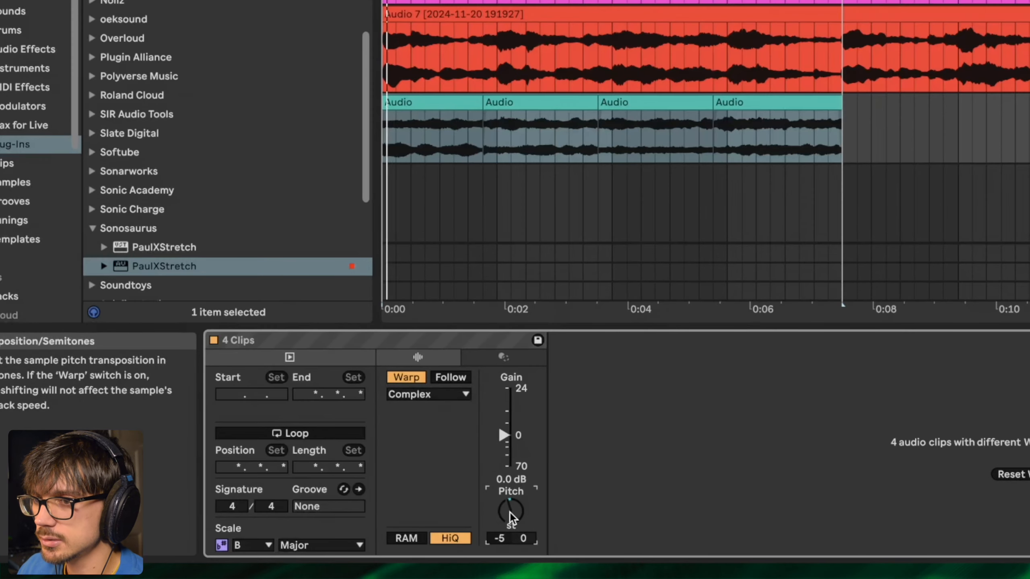
{"action": "left_click_drag", "start_coordinate": [514, 516], "coordinate": [513, 514]}
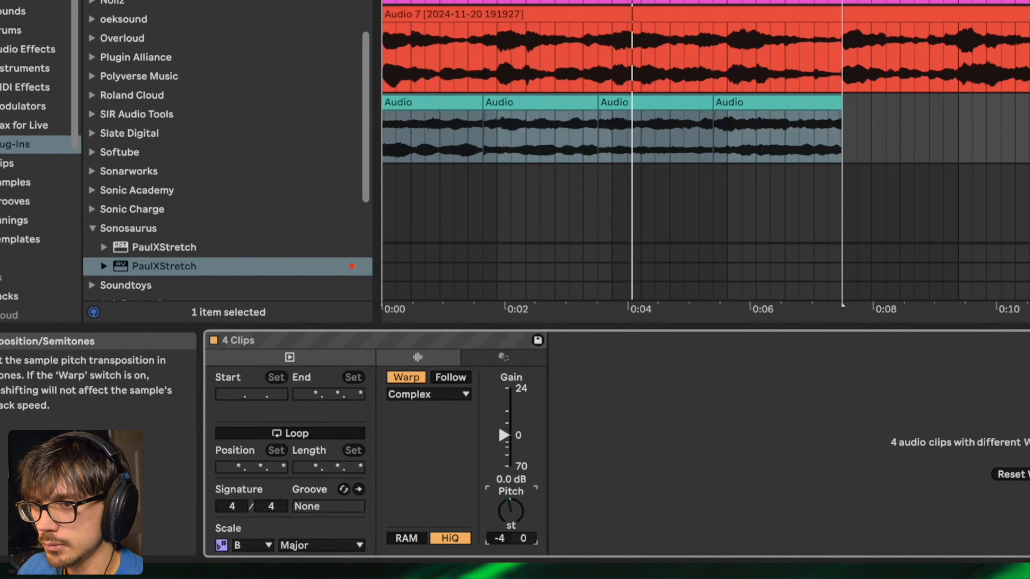
Step: Duplicate the four-slice sequence over bars 5 to 8 and slip the audio inside the fifth slice by one beat
{"action": "left_click", "coordinate": [570, 156]}
{"action": "left_click", "coordinate": [570, 156]}
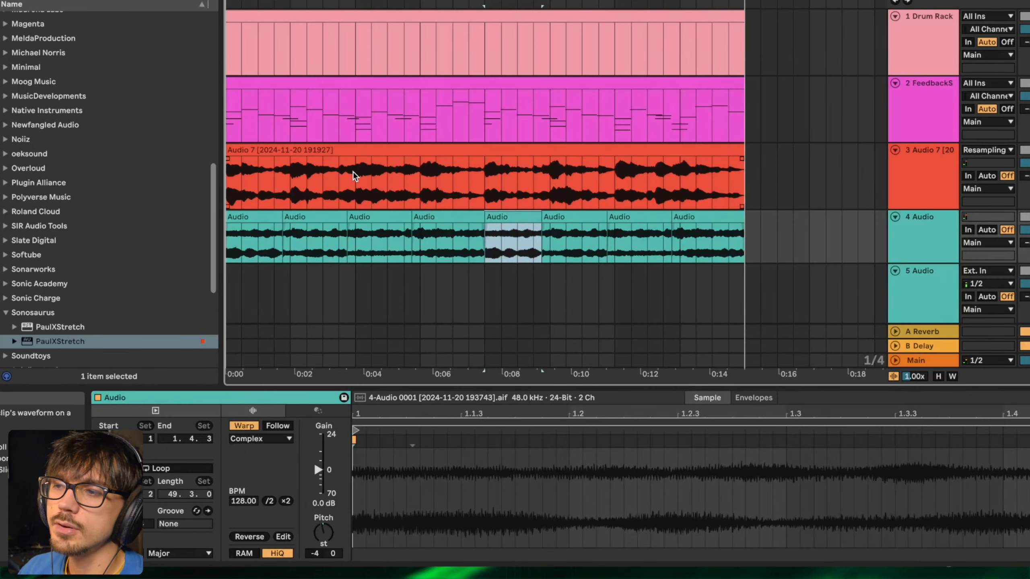
{"action": "left_click_drag", "start_coordinate": [511, 235], "coordinate": [523, 234]}
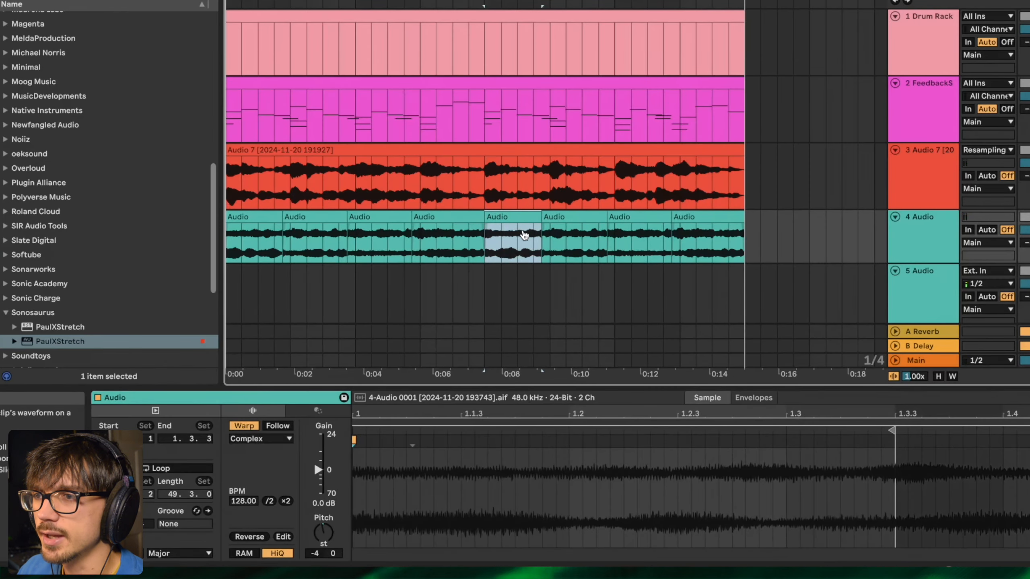
Step: Undo the last slip inside the fifth slice and make the 4 Audio track taller
{"action": "key", "text": "ctrl+z"}
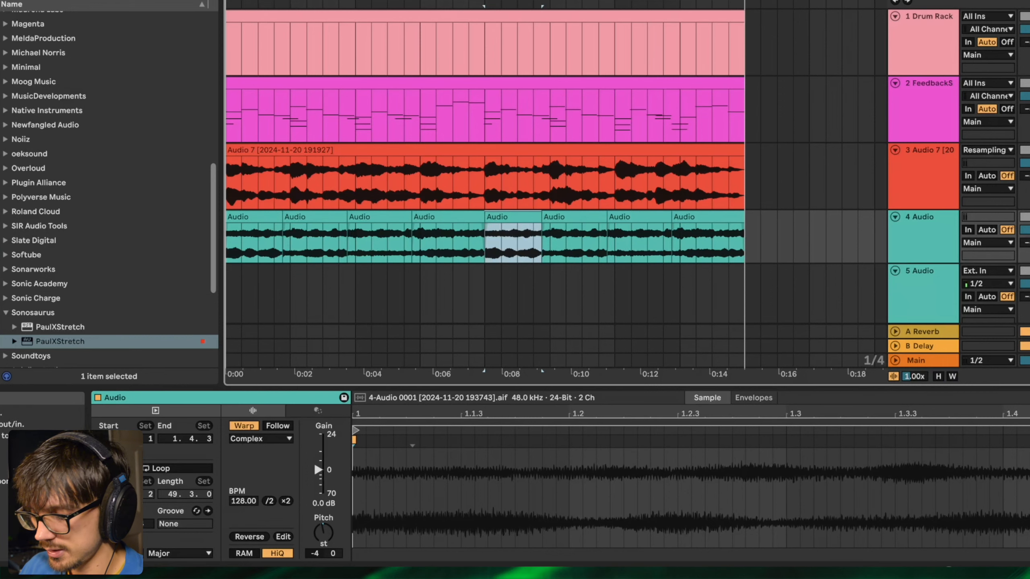
{"action": "left_click_drag", "start_coordinate": [528, 2], "coordinate": [528, 45]}
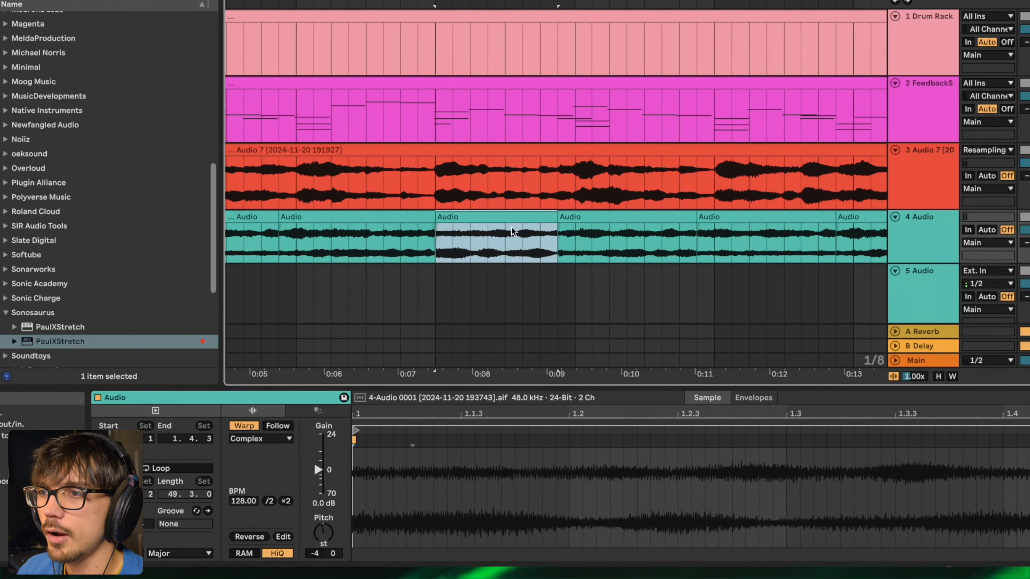
{"action": "left_click_drag", "start_coordinate": [897, 262], "coordinate": [898, 301]}
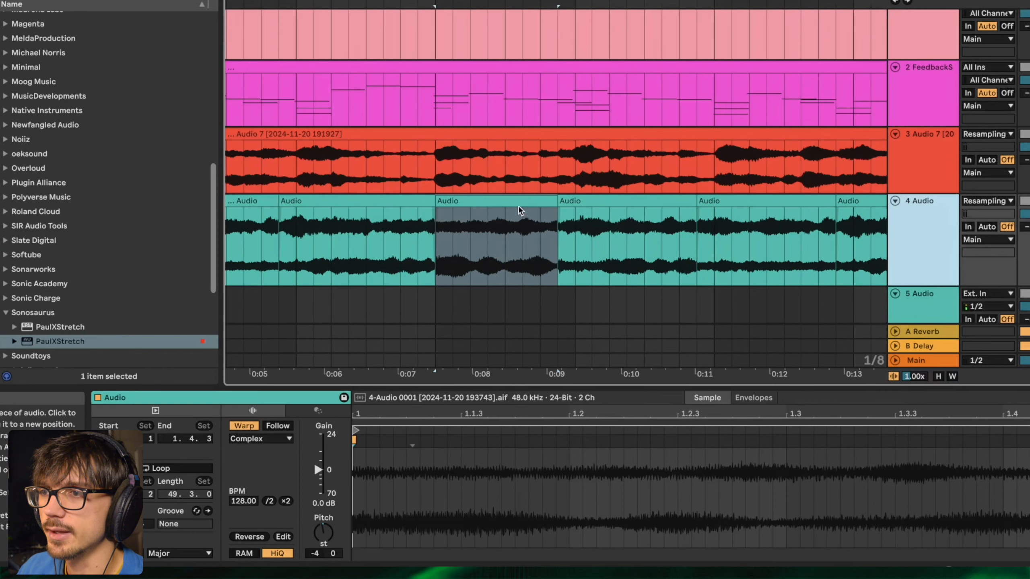
{"action": "scroll", "coordinate": [508, 219], "scroll_direction": "down", "scroll_amount": 2}
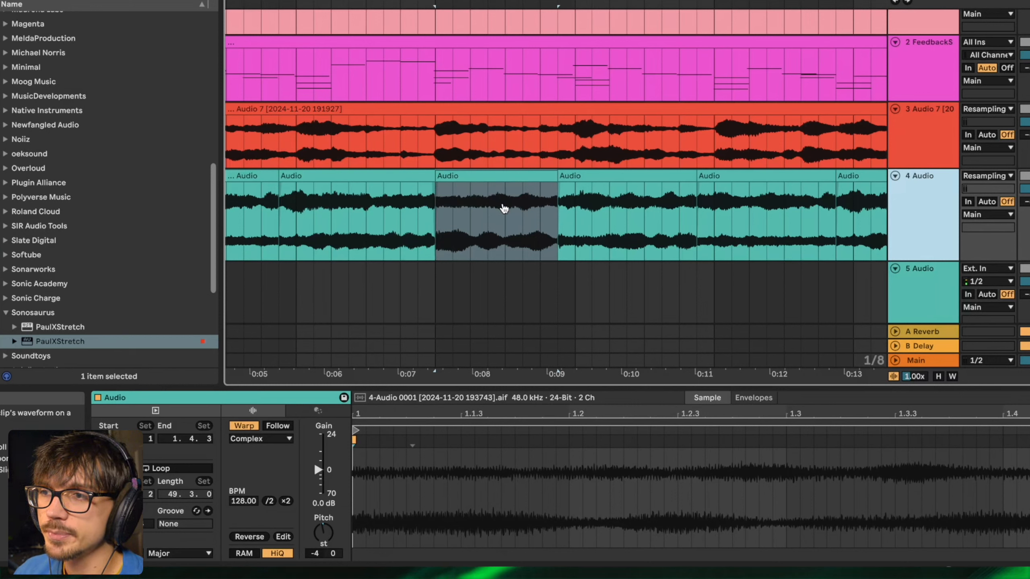
Step: Slip the audio inside the fifth slice to a different part of the recording, auditioning it during playback
{"action": "left_click_drag", "start_coordinate": [493, 222], "coordinate": [376, 226]}
{"action": "key", "text": "space"}
{"action": "mouse_move", "coordinate": [496, 231]}
{"action": "left_mouse_down"}
{"action": "mouse_move", "coordinate": [314, 228]}
{"action": "mouse_move", "coordinate": [482, 219]}
{"action": "mouse_move", "coordinate": [310, 223]}
{"action": "mouse_move", "coordinate": [447, 204]}
{"action": "mouse_move", "coordinate": [489, 218]}
{"action": "left_mouse_up"}
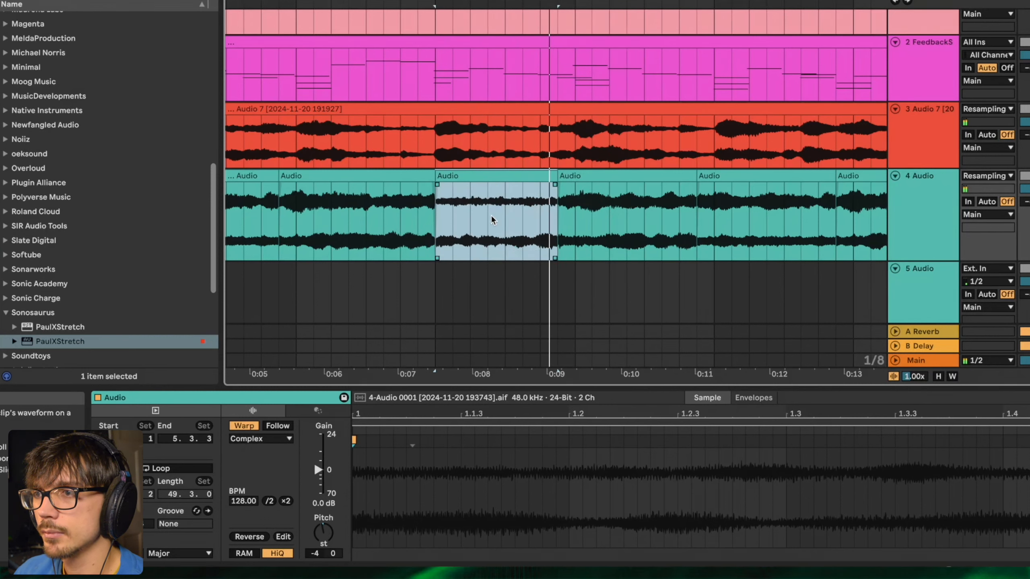
{"action": "mouse_move", "coordinate": [490, 222]}
{"action": "left_mouse_down"}
{"action": "mouse_move", "coordinate": [390, 210]}
{"action": "mouse_move", "coordinate": [500, 208]}
{"action": "mouse_move", "coordinate": [480, 222]}
{"action": "mouse_move", "coordinate": [373, 217]}
{"action": "mouse_move", "coordinate": [498, 217]}
{"action": "left_mouse_up"}
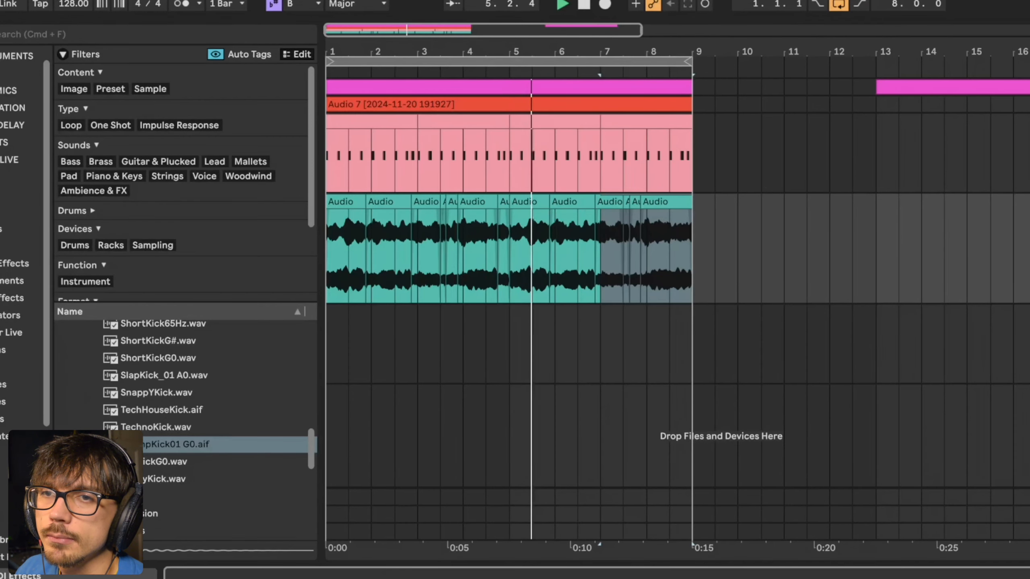
Step: Load LFOTool on the sliced audio track as a 1/4-rate volume sidechain and set Smooth to 20
{"action": "left_click", "coordinate": [20, 263]}
{"action": "scroll", "coordinate": [134, 360], "scroll_direction": "down", "scroll_amount": 5}
{"action": "scroll", "coordinate": [130, 365], "scroll_direction": "up", "scroll_amount": 3}
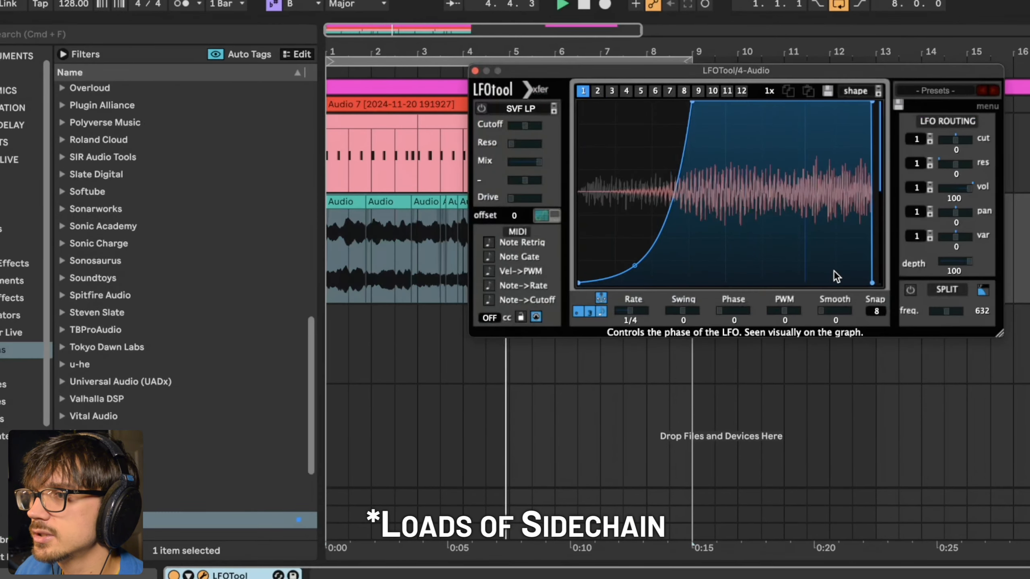
{"action": "left_click_drag", "start_coordinate": [838, 312], "coordinate": [836, 281]}
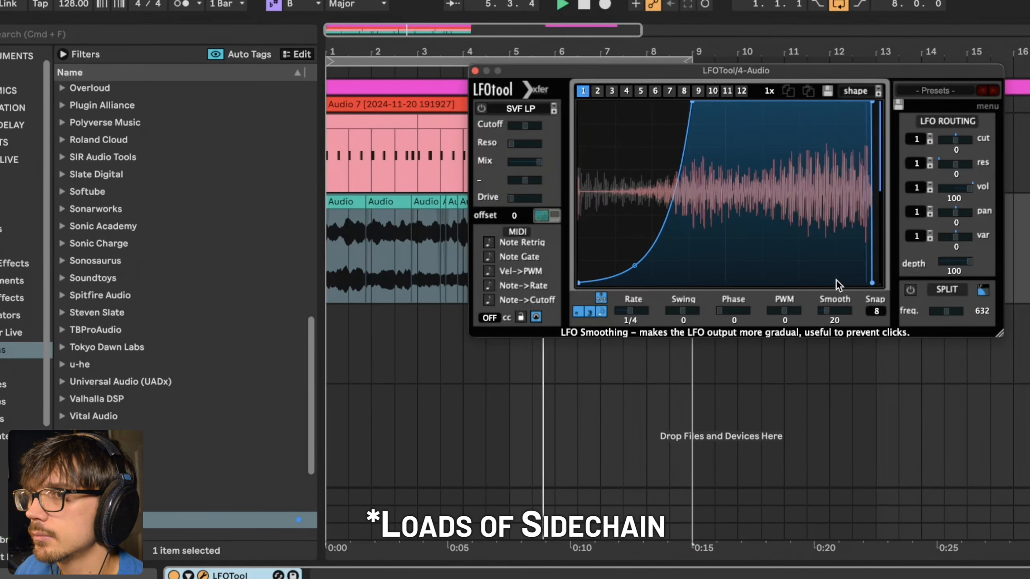
{"action": "left_click", "coordinate": [475, 71]}
Step: Transpose all 13 audio slices on the track to +2 semitones
{"action": "left_click", "coordinate": [656, 202]}
{"action": "left_click", "coordinate": [342, 200], "text": "shift"}
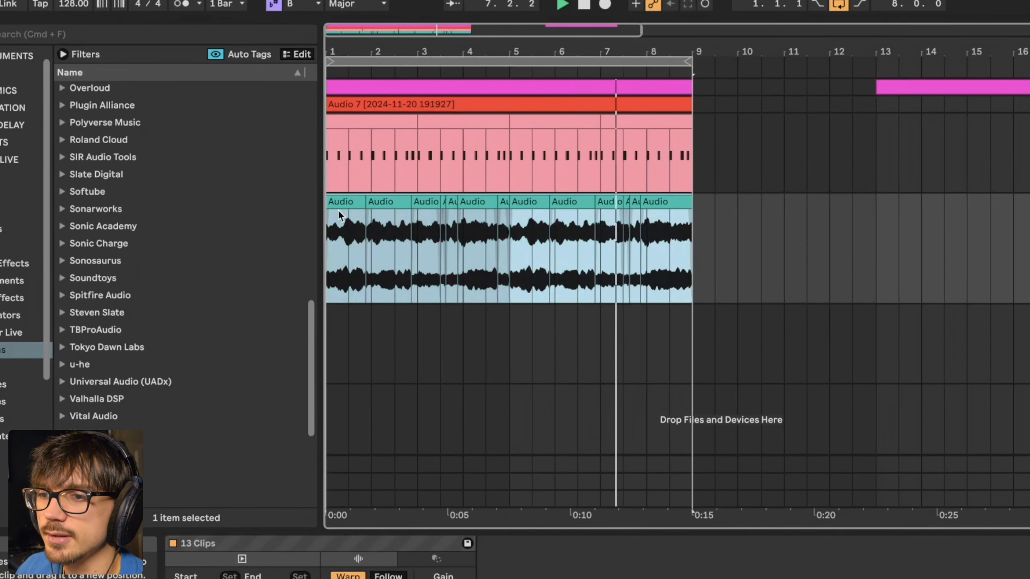
{"action": "left_click", "coordinate": [451, 497]}
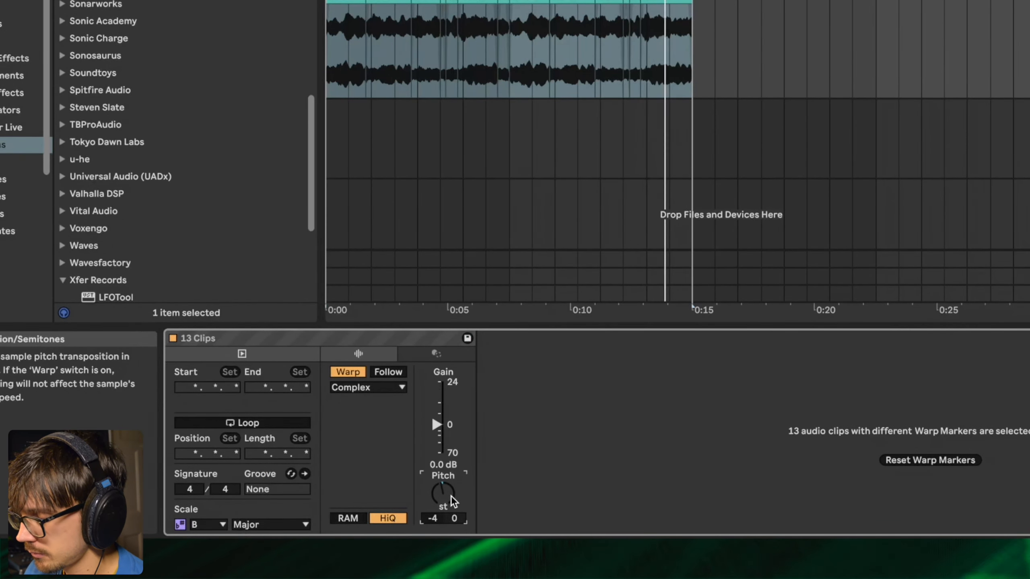
{"action": "type", "text": "2"}
{"action": "key", "text": "Return"}
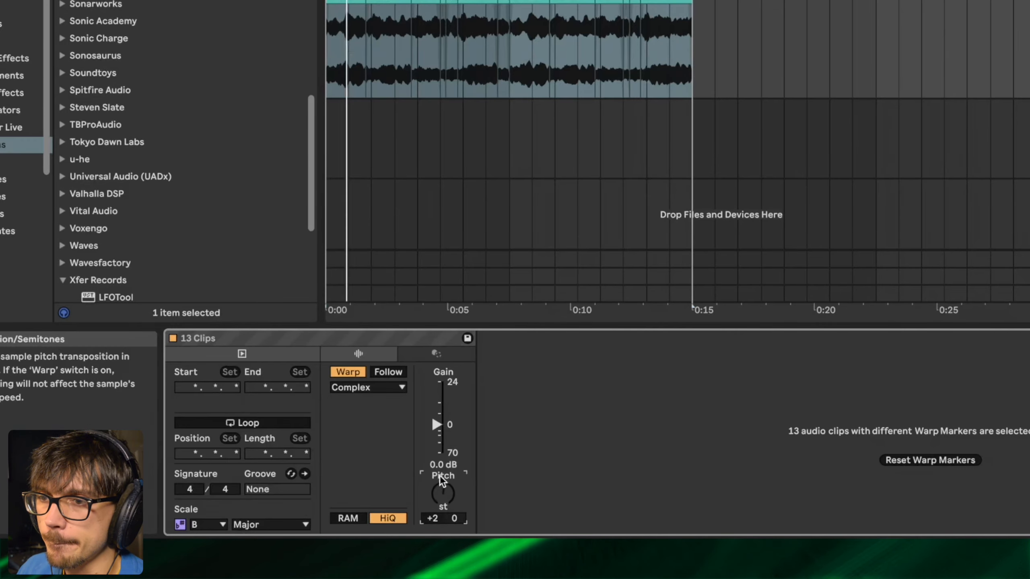
{"action": "left_click", "coordinate": [461, 15]}
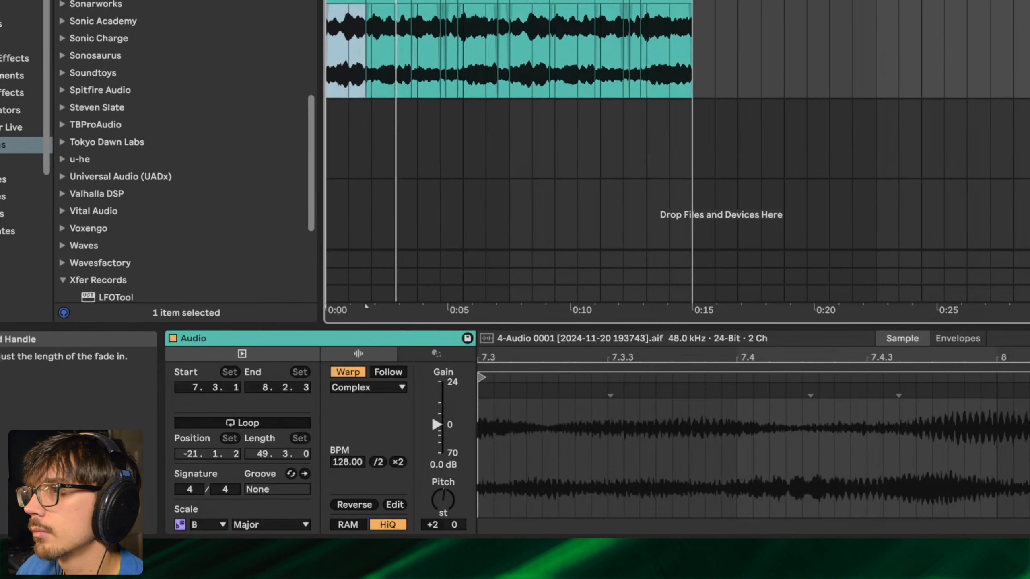
Step: Apply the Swing 16ths 68 groove to the drum clip
{"action": "left_click", "coordinate": [1026, 2]}
{"action": "left_click", "coordinate": [42, 40]}
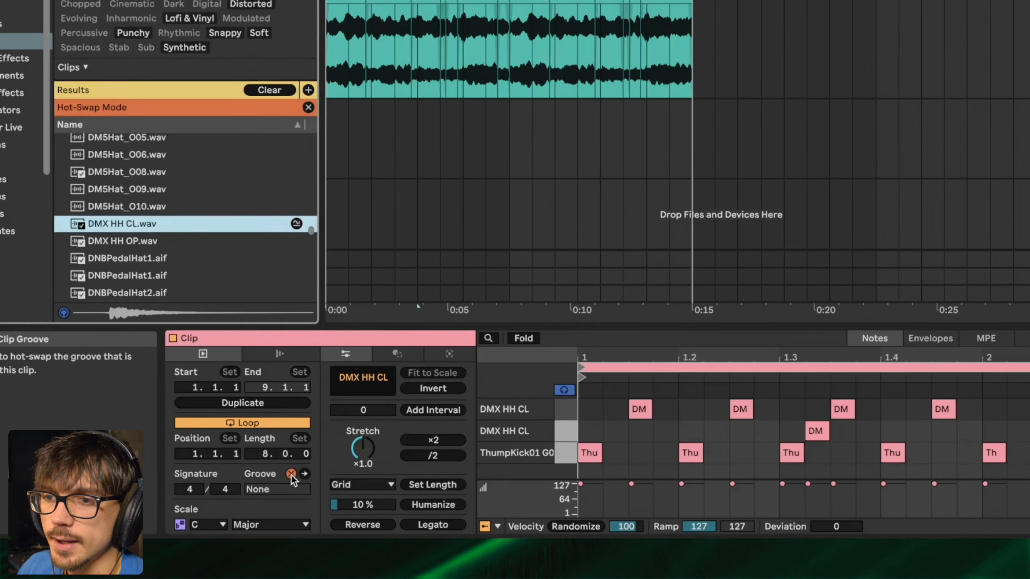
{"action": "left_click", "coordinate": [292, 474]}
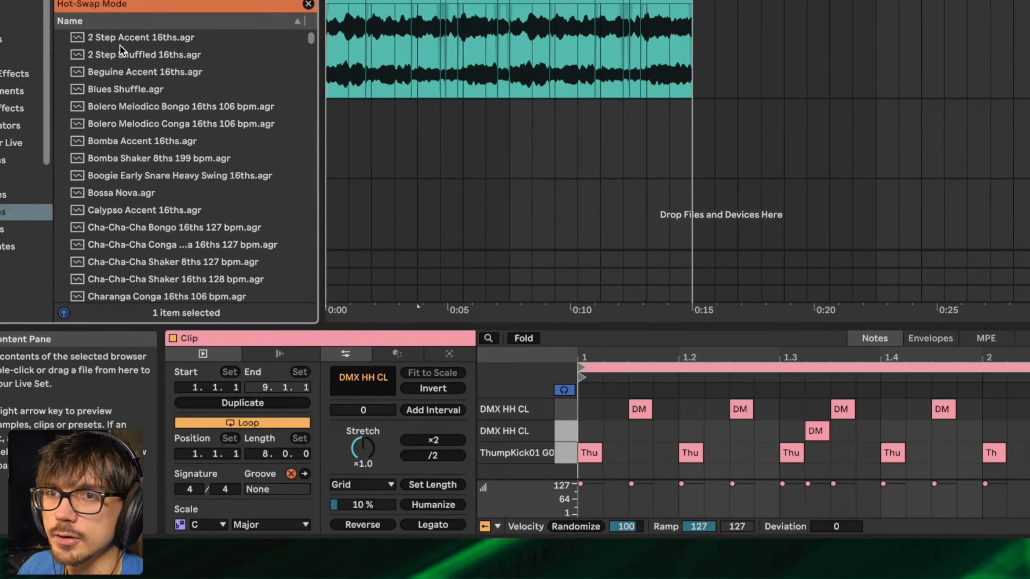
{"action": "scroll", "coordinate": [149, 98], "scroll_direction": "down", "scroll_amount": 20}
{"action": "double_click", "coordinate": [148, 95]}
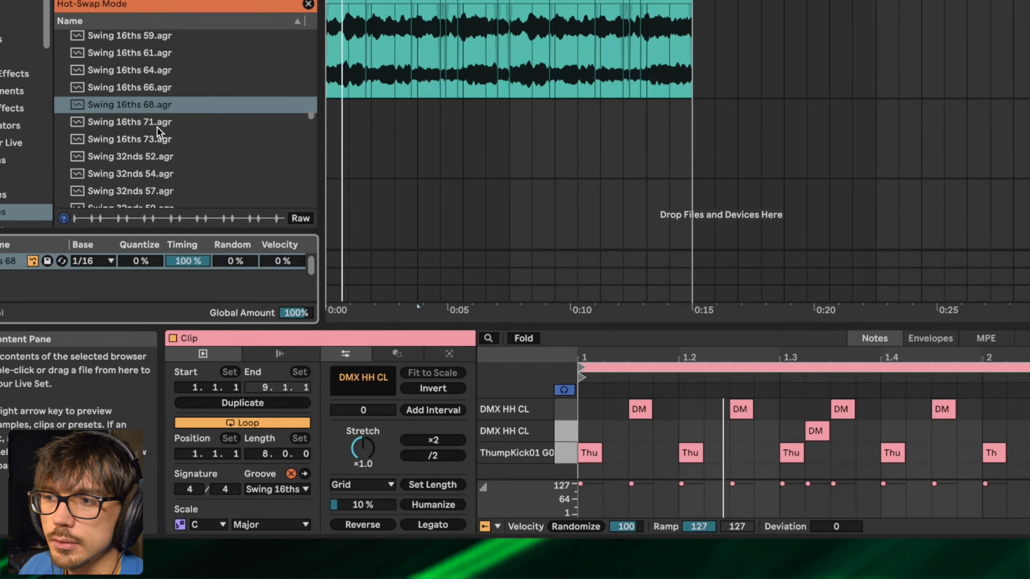
Step: Set Diva's filter cutoff to 64 and switch envelope 2 to the Analogue type
{"action": "left_click", "coordinate": [405, 1]}
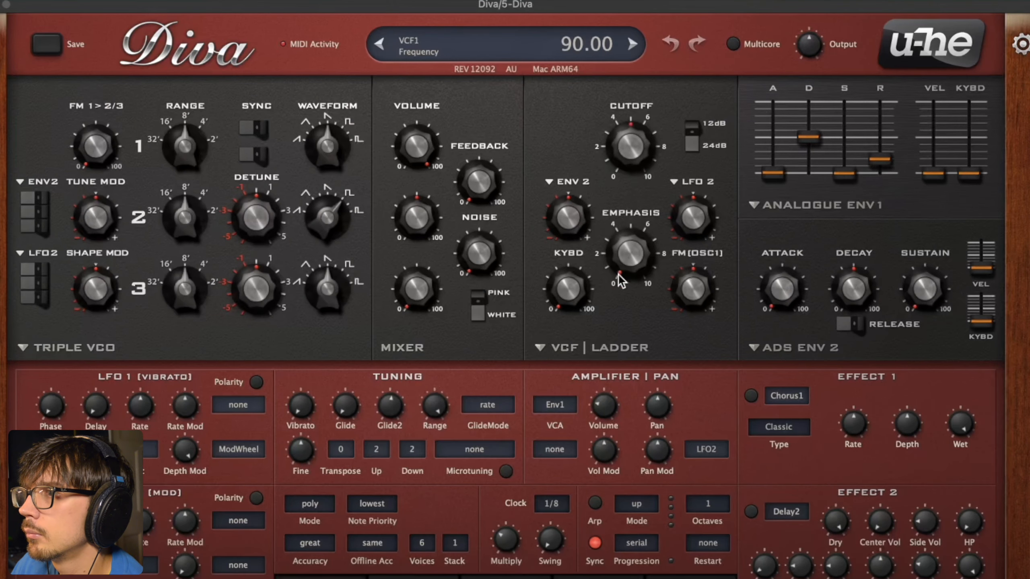
{"action": "left_click_drag", "start_coordinate": [620, 280], "coordinate": [585, 263]}
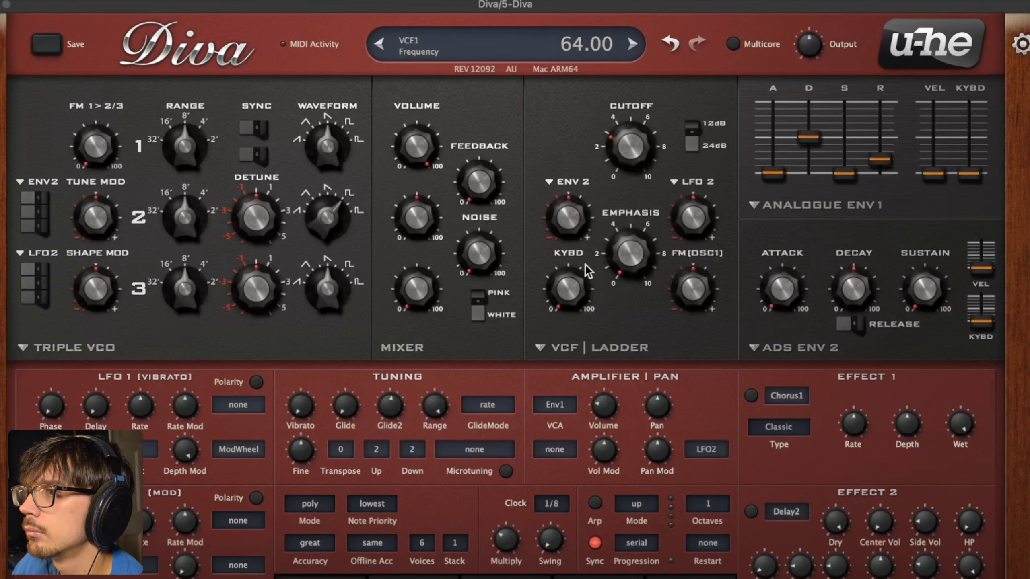
{"action": "left_click", "coordinate": [780, 351]}
{"action": "left_click", "coordinate": [795, 373]}
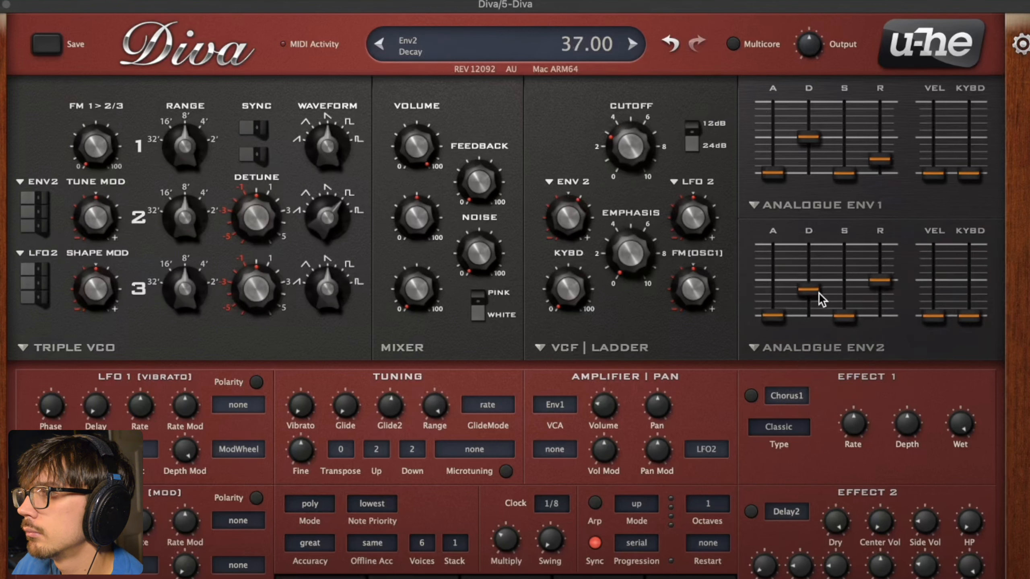
Step: Shorten the decay of Diva's envelope 2 and fine-tune the filter cutoff around 71
{"action": "left_click_drag", "start_coordinate": [818, 292], "coordinate": [818, 300]}
{"action": "left_click_drag", "start_coordinate": [639, 180], "coordinate": [643, 167]}
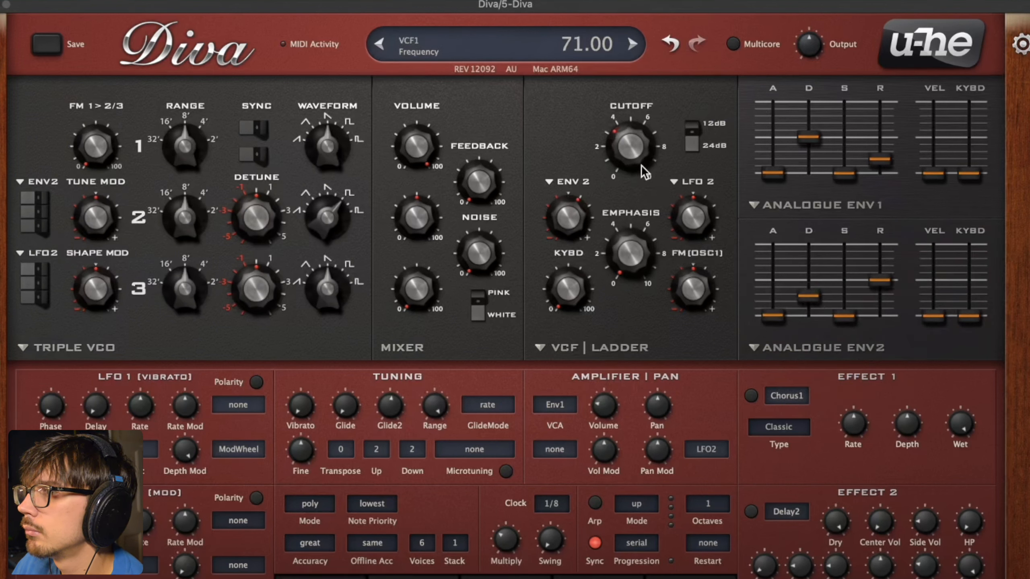
{"action": "left_click_drag", "start_coordinate": [650, 129], "coordinate": [651, 148]}
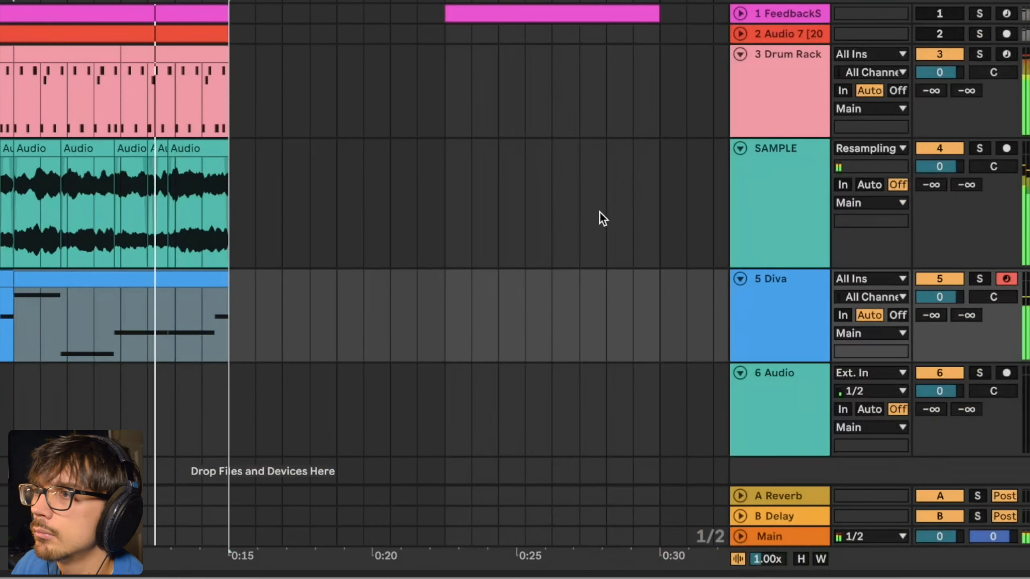
Step: Select the SAMPLE track
{"action": "left_click", "coordinate": [758, 210]}
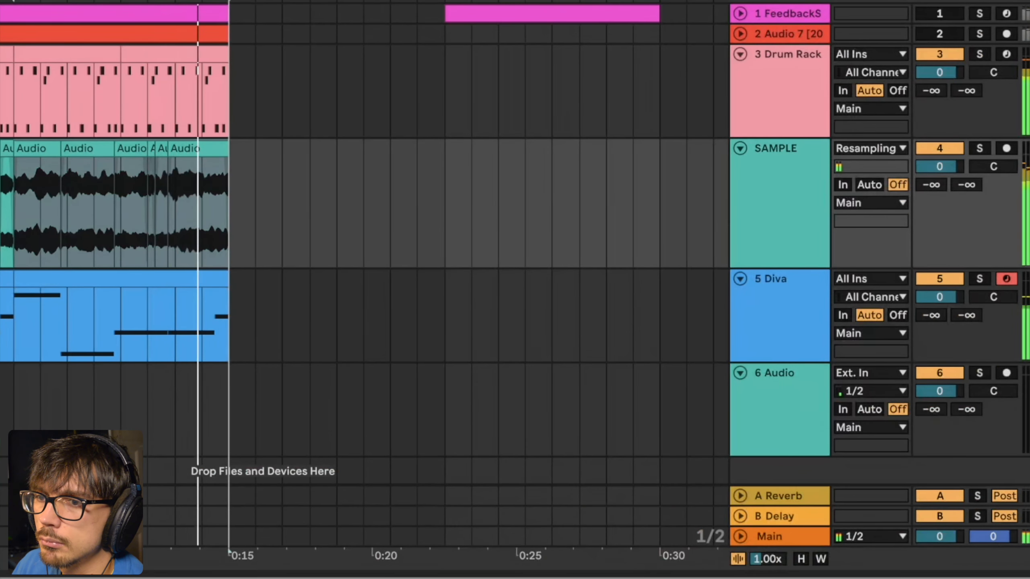